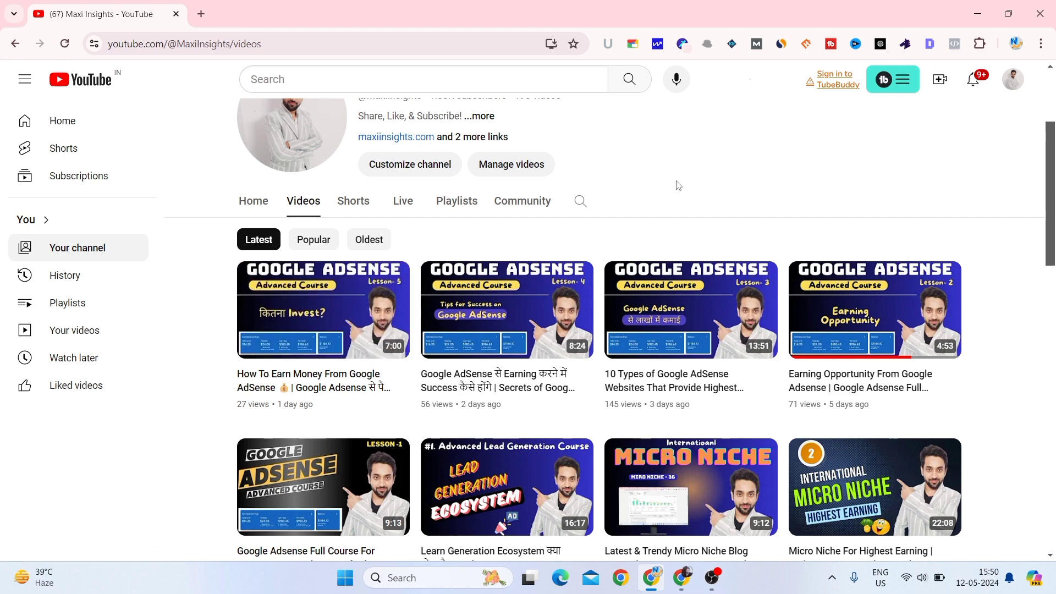
- Browse the channel's playlists, then return to its video list
scroll(679, 186, "up", 2)
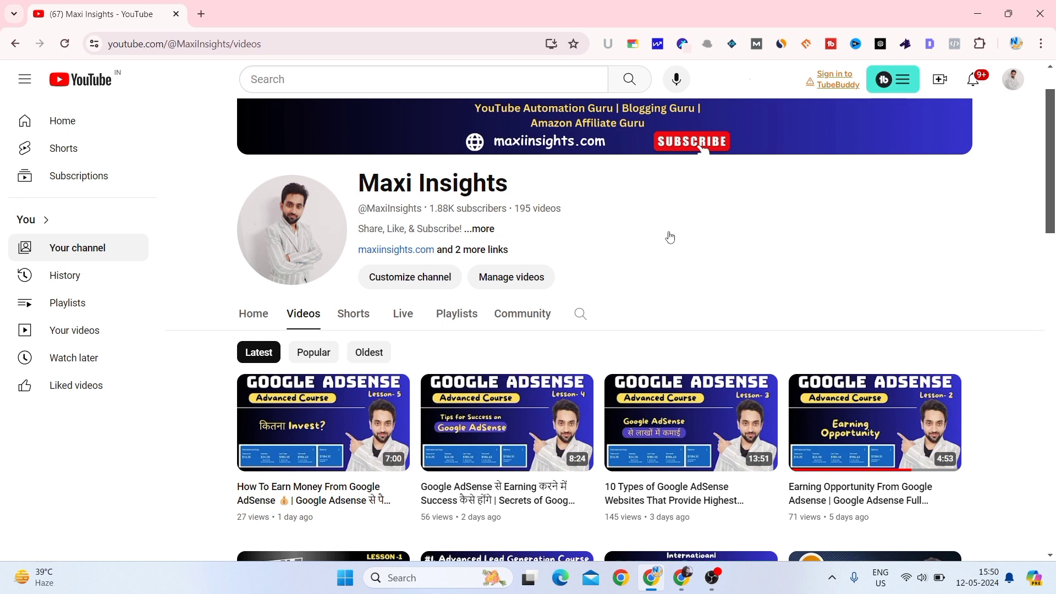
scroll(670, 237, "down", 4)
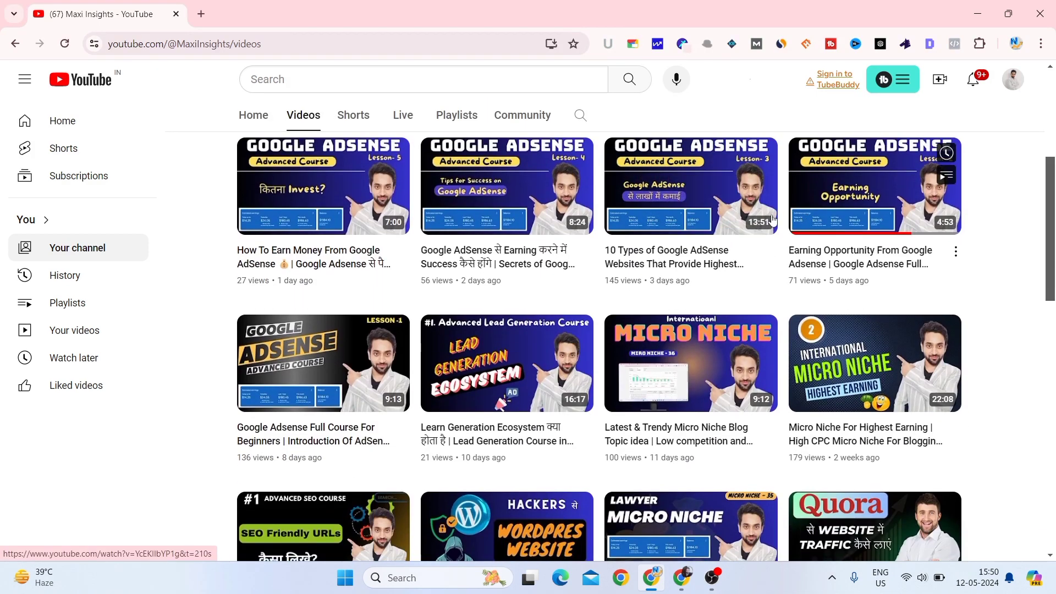
scroll(773, 220, "up", 4)
left_click(469, 254)
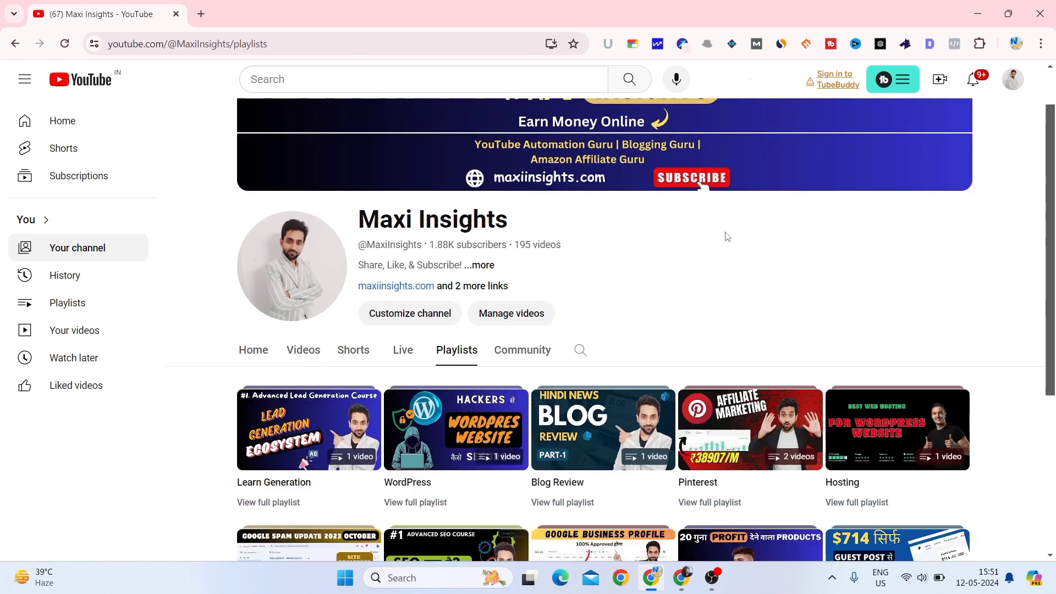
scroll(727, 236, "down", 4)
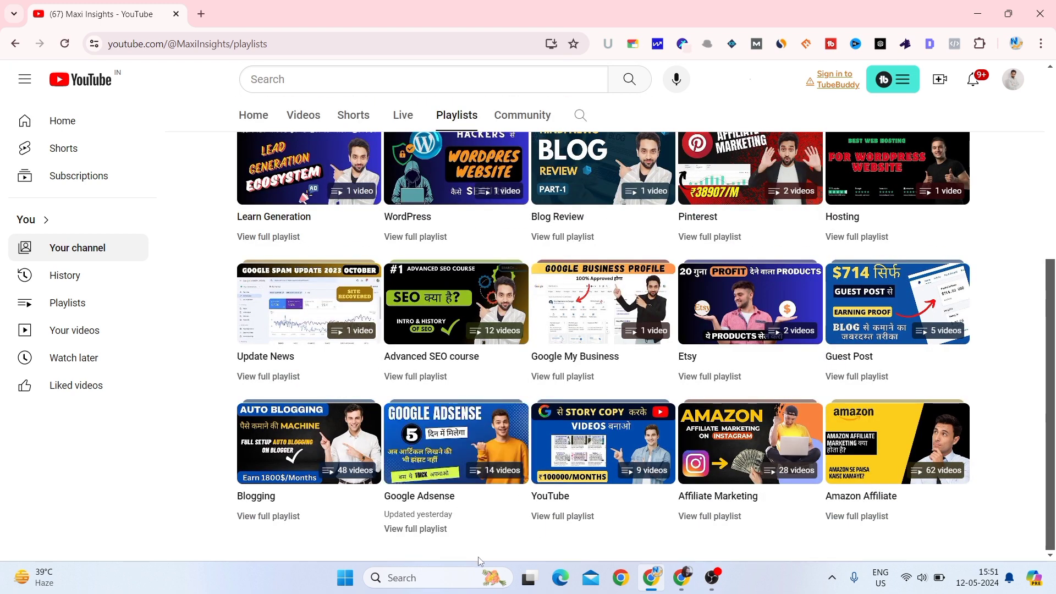
scroll(592, 272, "up", 4)
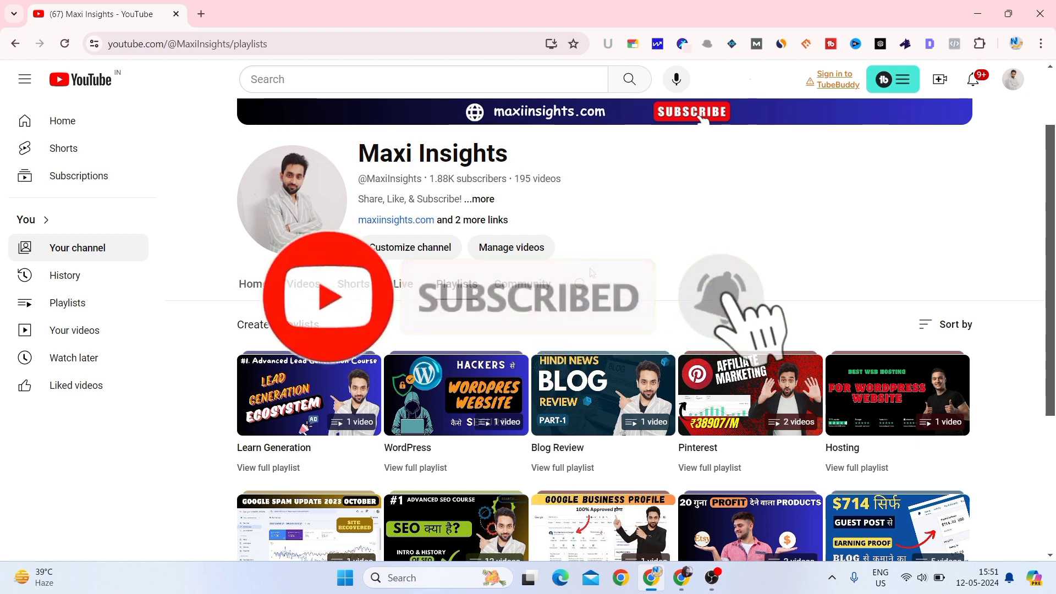
left_click(297, 283)
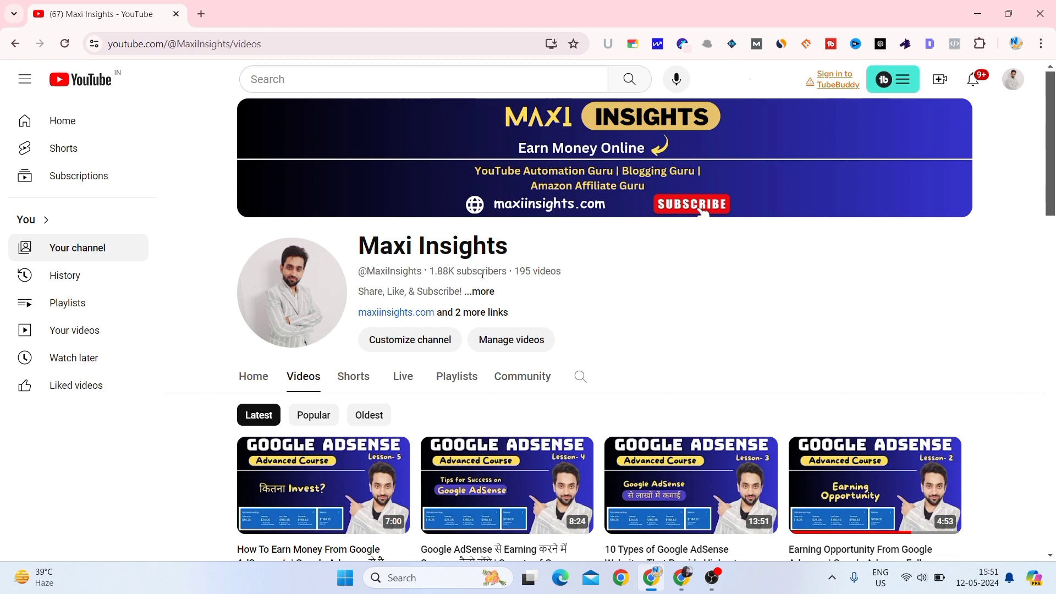
- In Chrome, load the hostinger.in/web-hosting page from the address bar suggestion
left_click(669, 576)
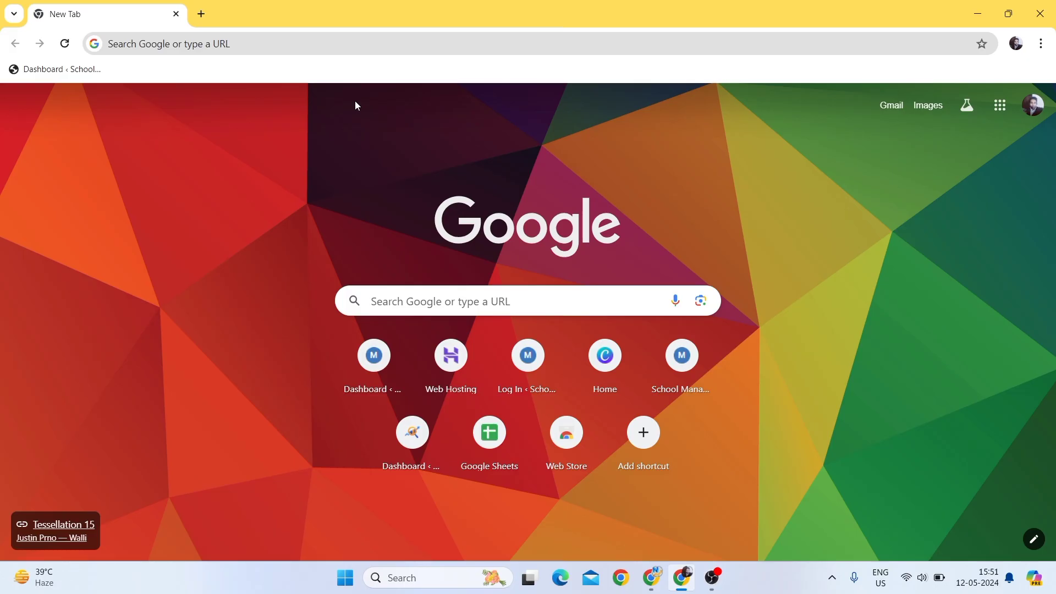
left_click(207, 39)
type("h")
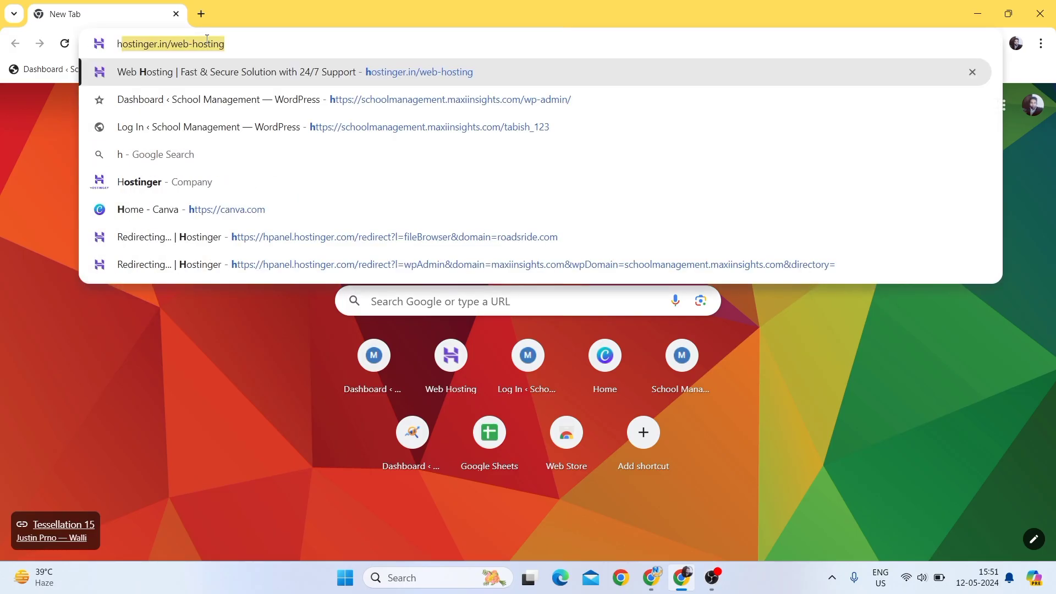
type("o")
key("Return")
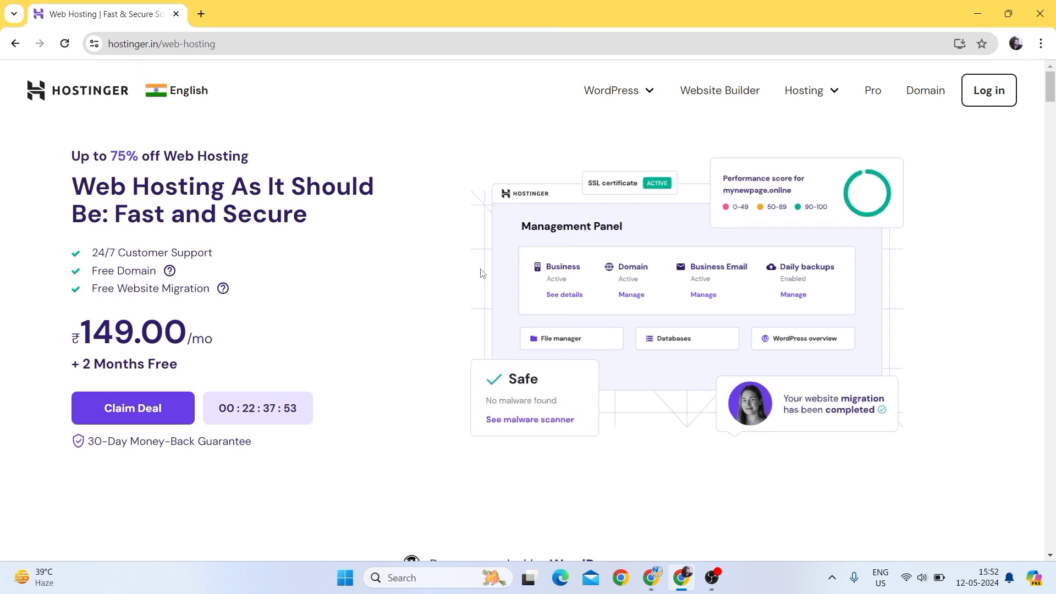
- Sign in to Hostinger with Google and open nationalmlm.com's WordPress Admin Panel in a new tab
scroll(480, 274, "down", 7)
scroll(480, 273, "up", 7)
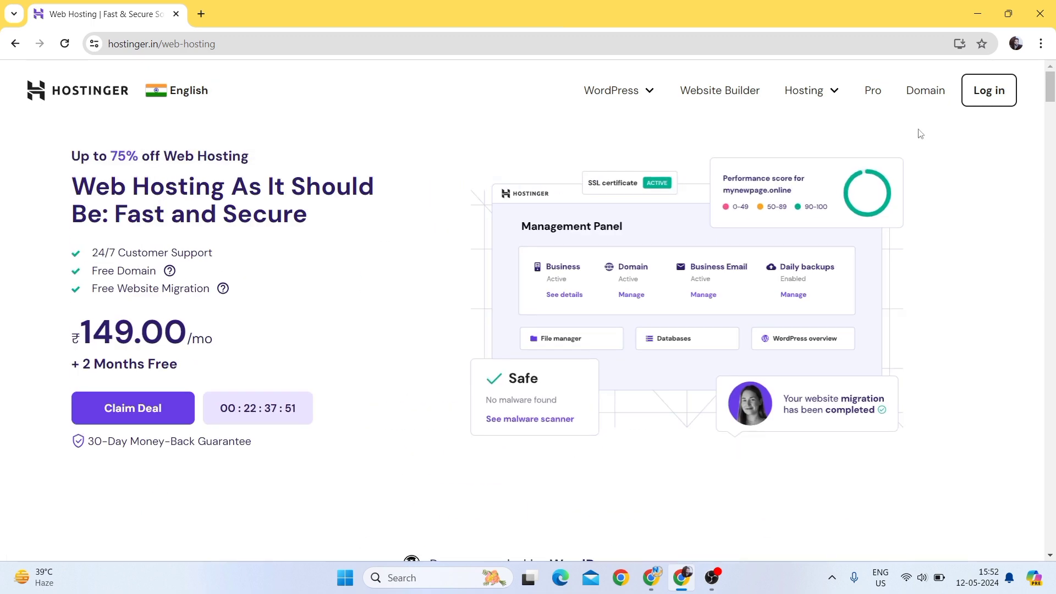
left_click(989, 91)
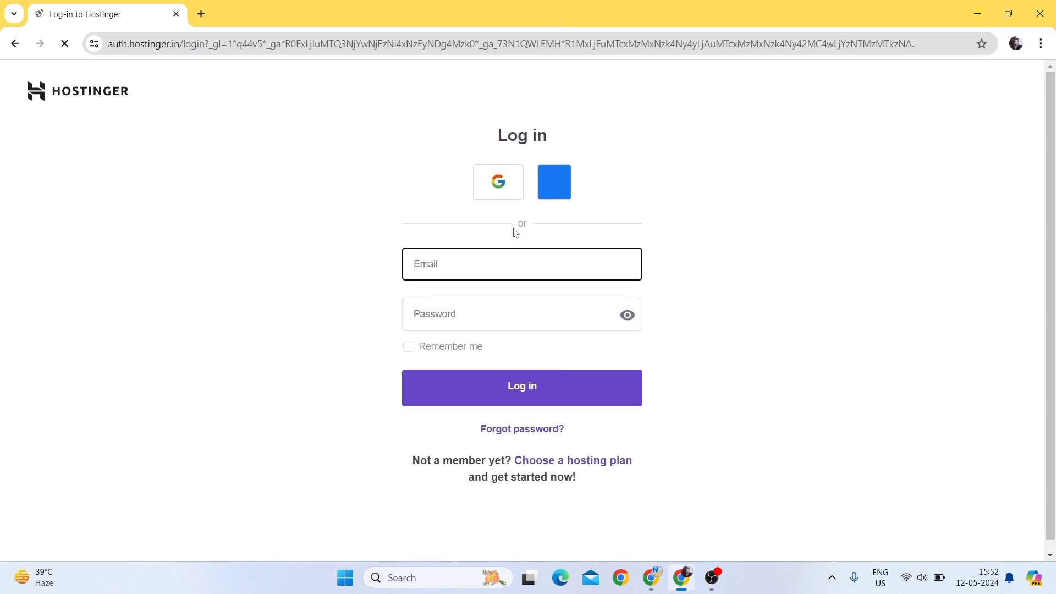
left_click(487, 195)
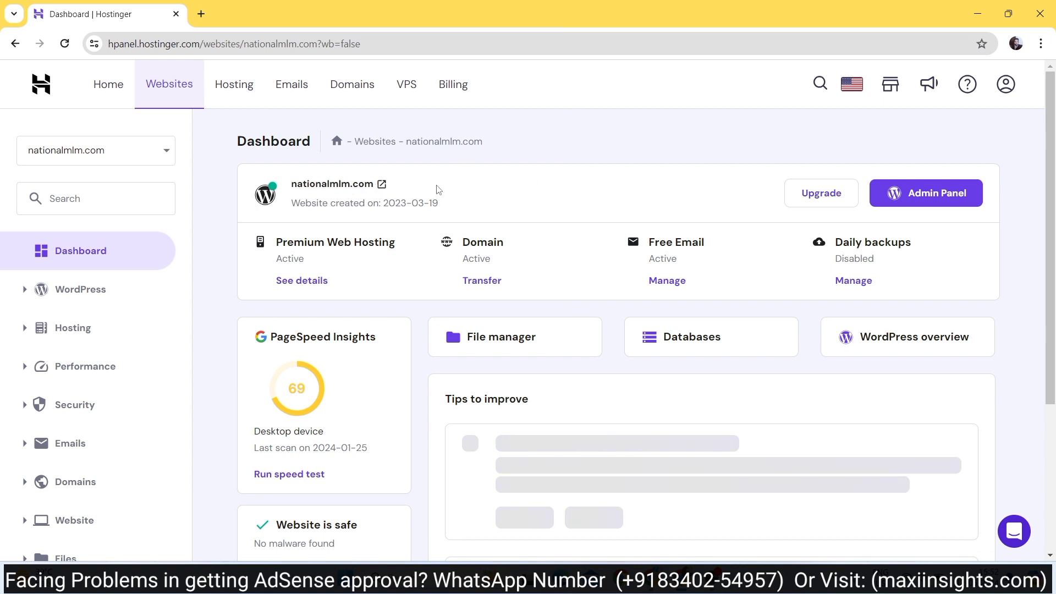
left_click(908, 196)
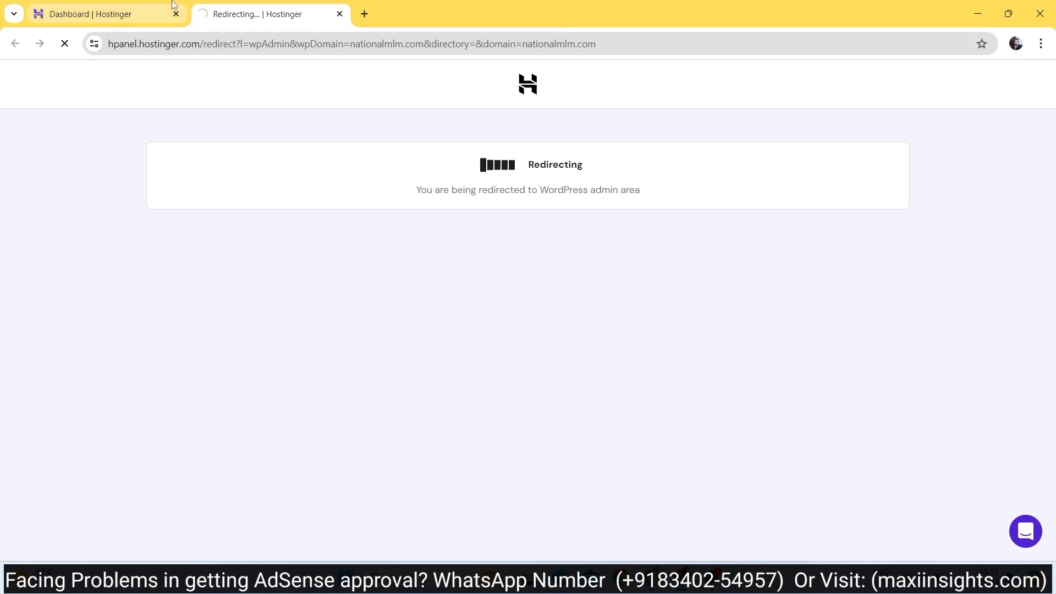
mouse_move(172, 5)
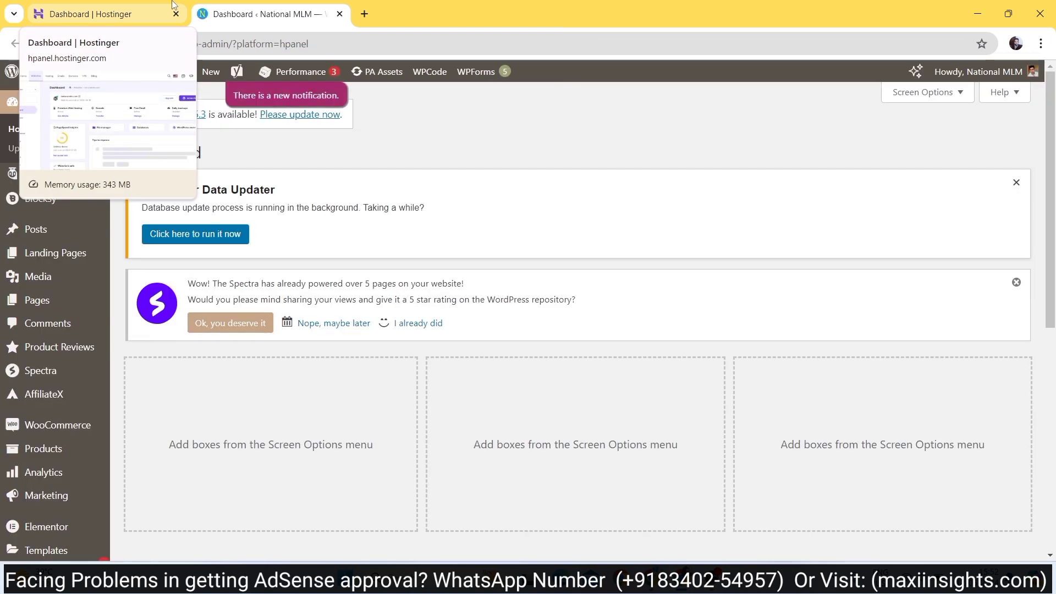
- Switch back and forth between the Hostinger dashboard and WordPress admin tabs
left_click(172, 5)
left_click(195, 5)
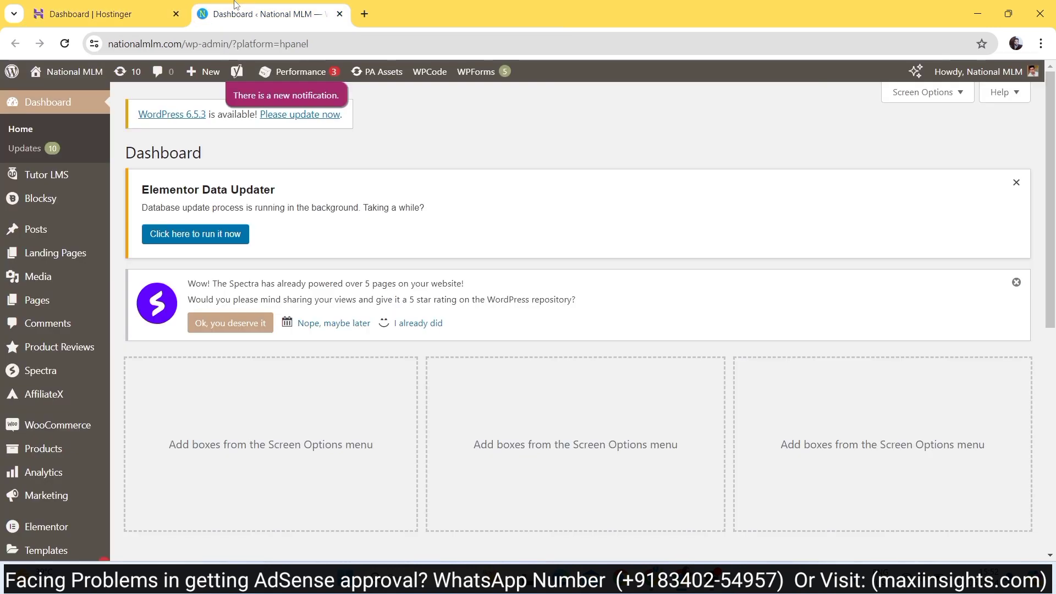
left_click(177, 4)
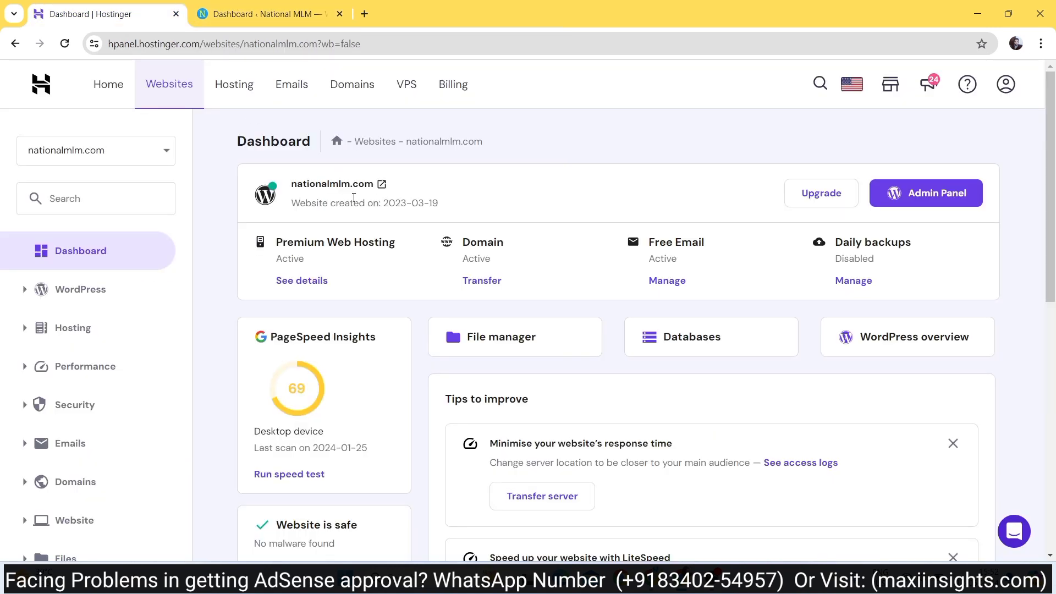
left_click(264, 13)
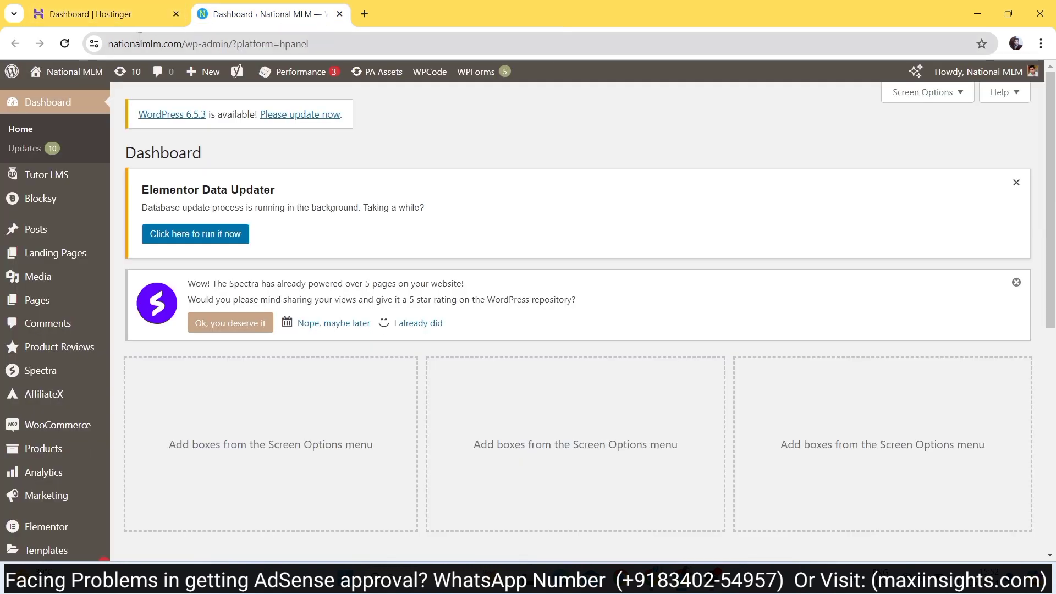
double_click(166, 46)
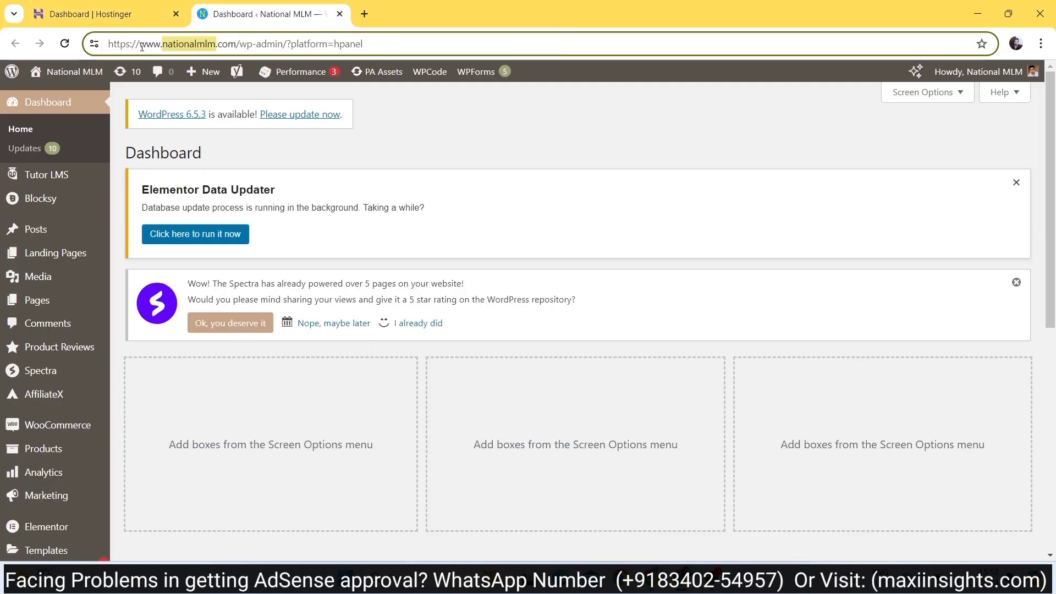
left_click(163, 45)
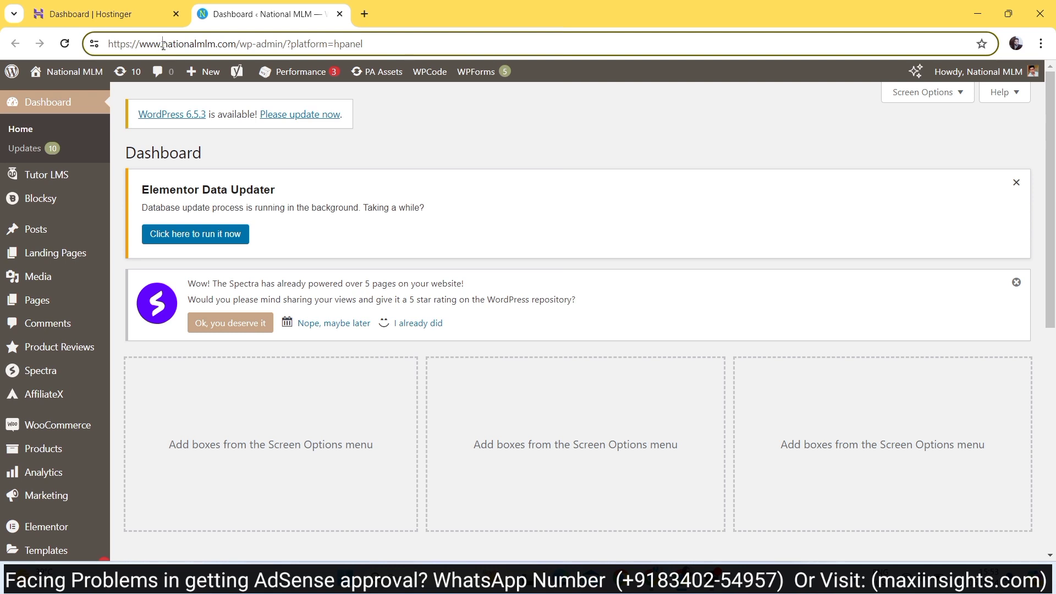
type("if")
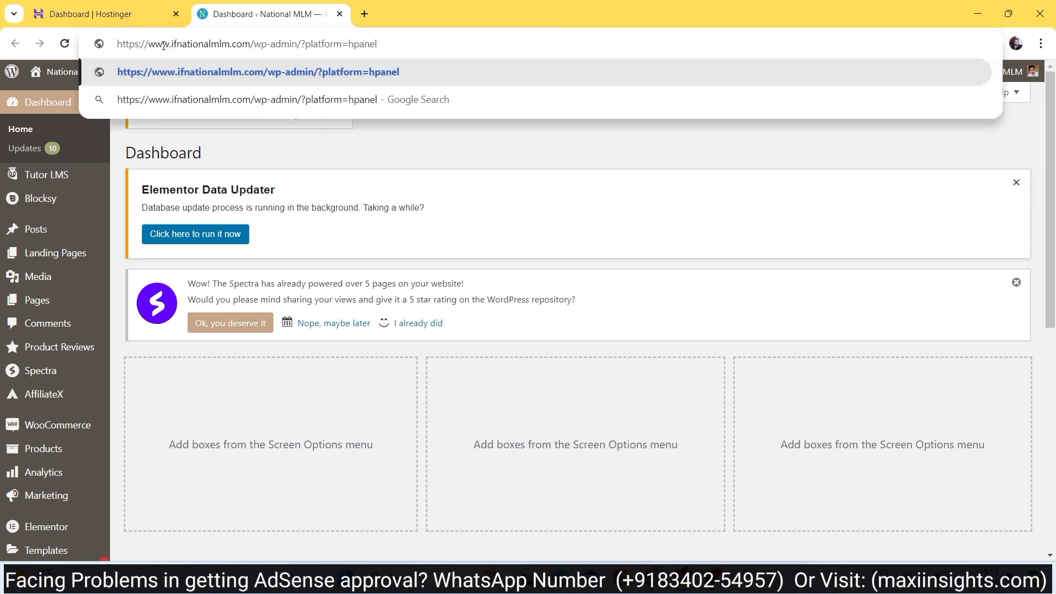
key("BackSpace")
type("nof")
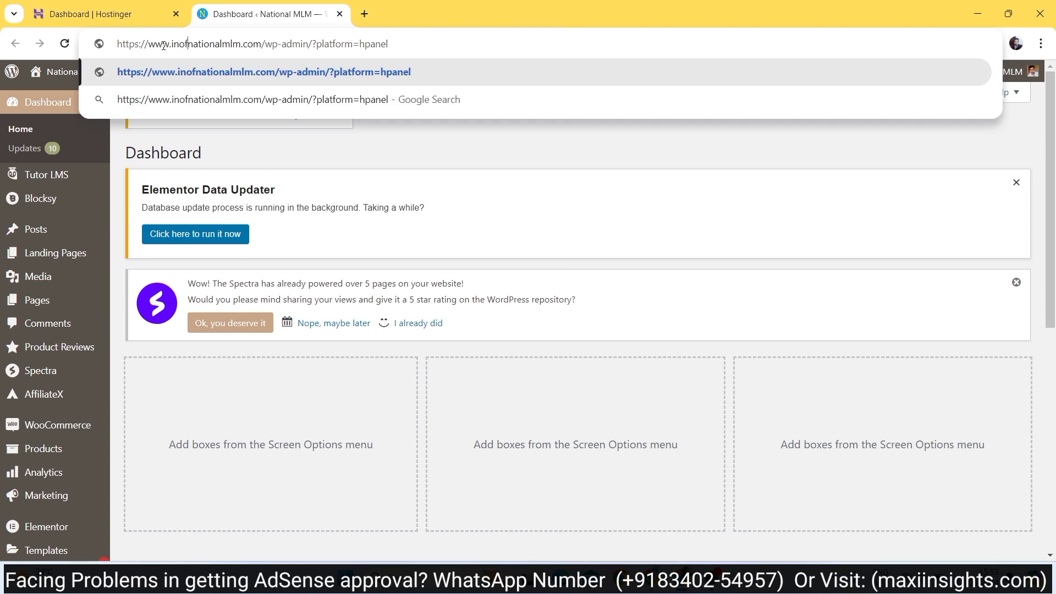
type(".")
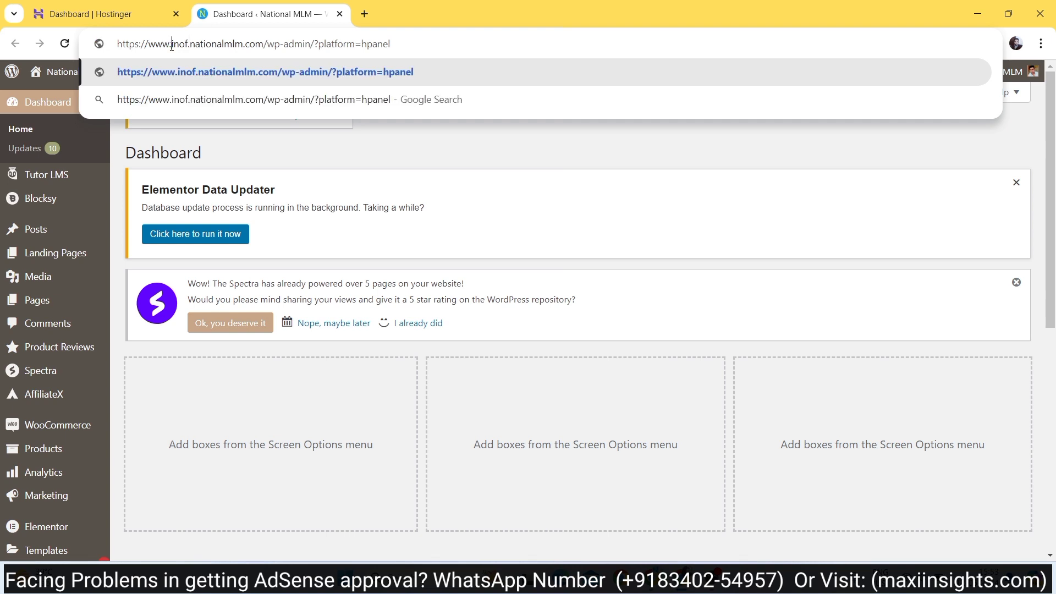
left_click_drag(172, 46, 196, 46)
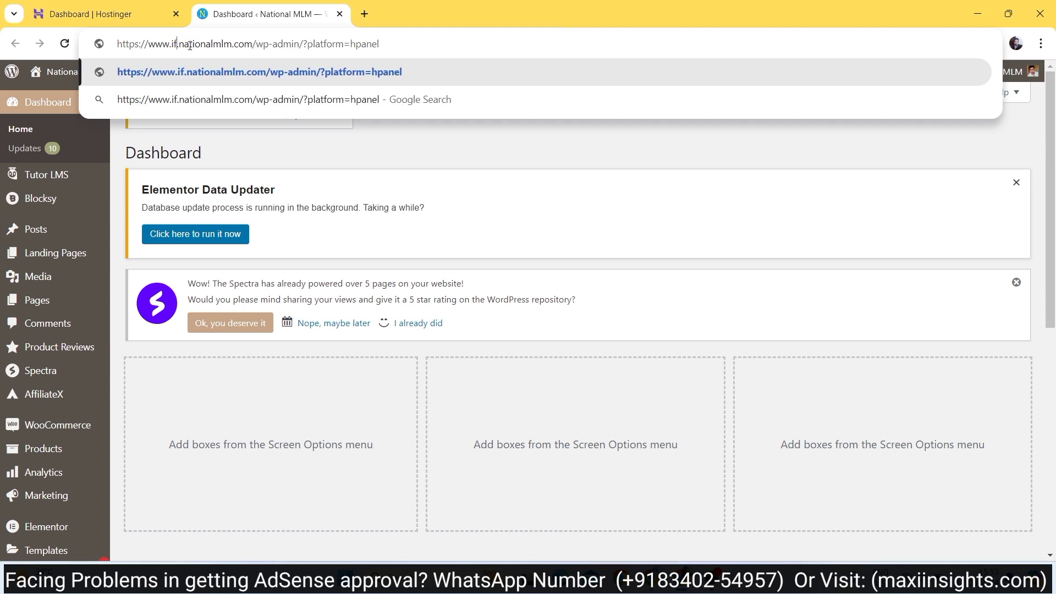
type("info")
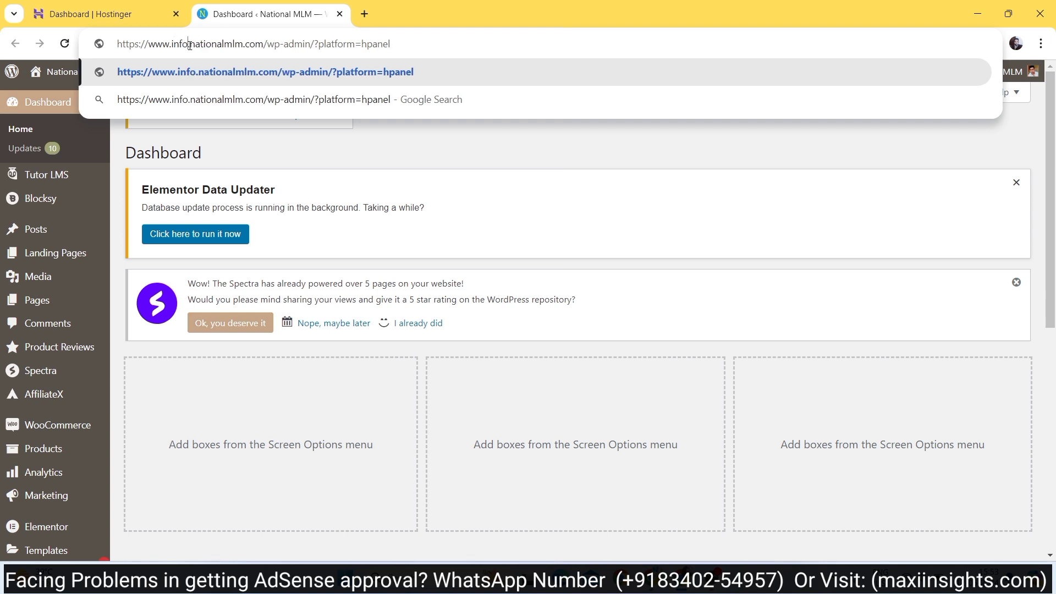
left_click_drag(190, 46, 255, 55)
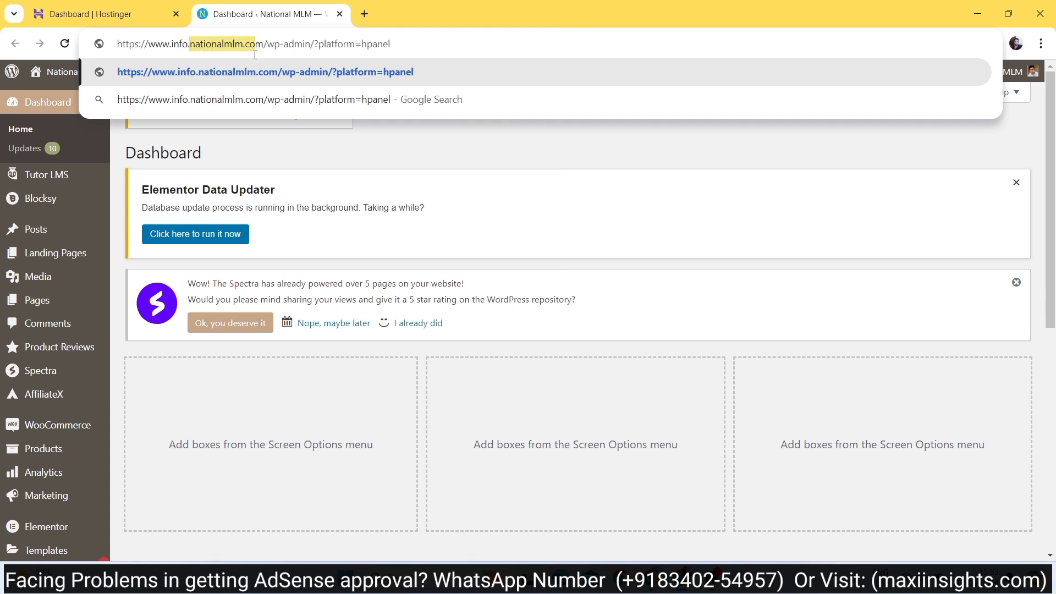
left_click_drag(171, 44, 263, 42)
left_click(104, 14)
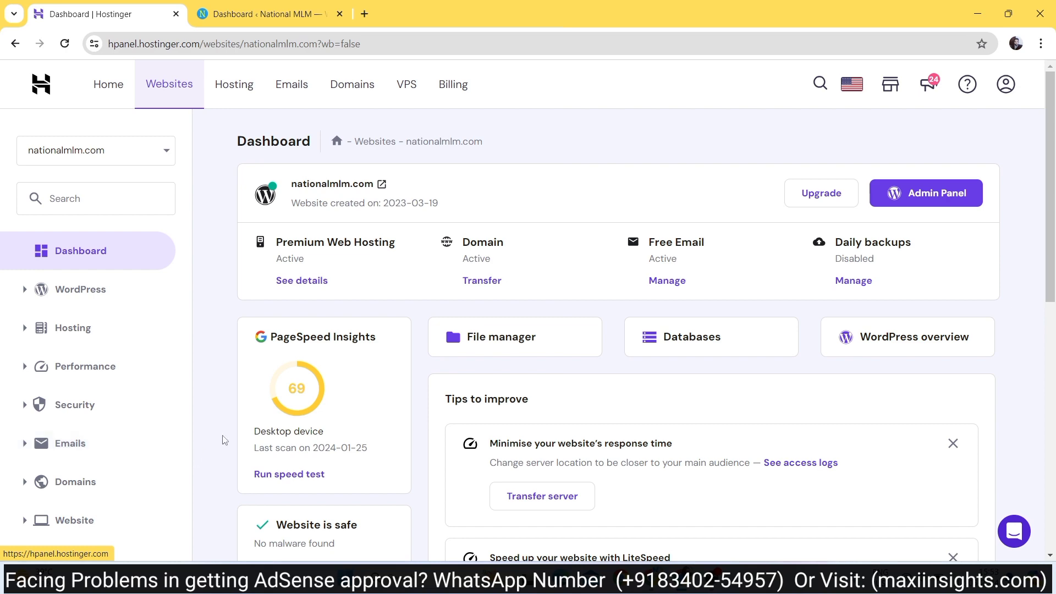
- Create the subdomain 'info' under nationalmlm.com from Domains > Subdomains
scroll(6, 447, "down", 6)
scroll(94, 205, "down", 1)
scroll(87, 200, "up", 3)
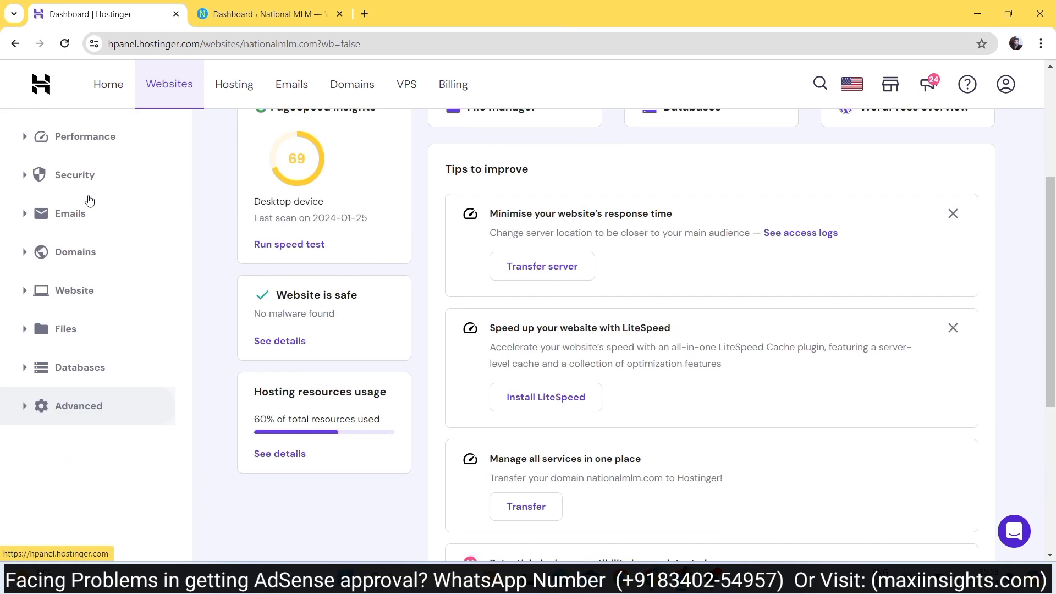
left_click(75, 257)
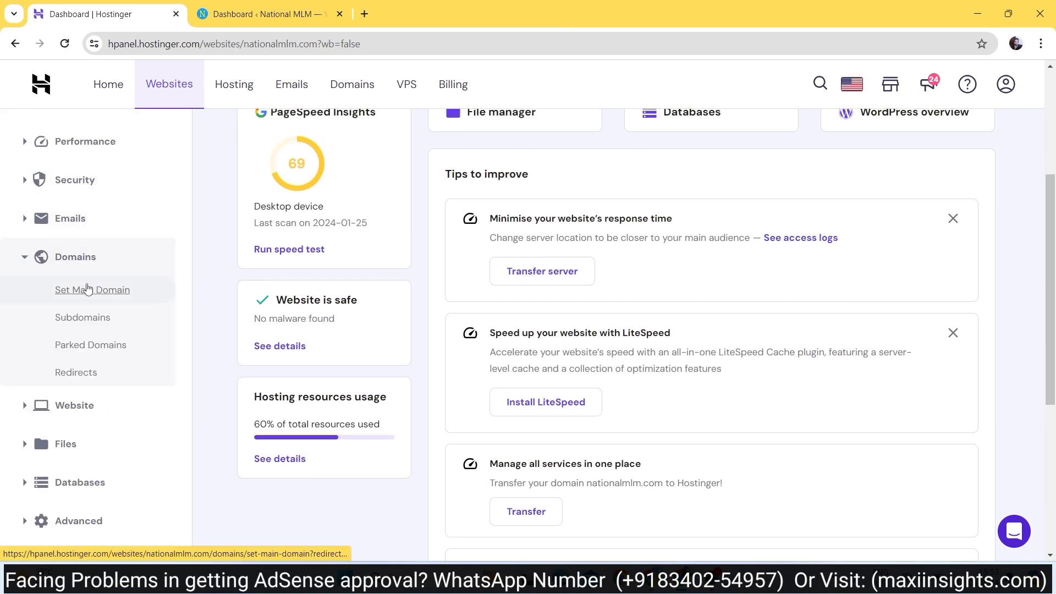
left_click(87, 314)
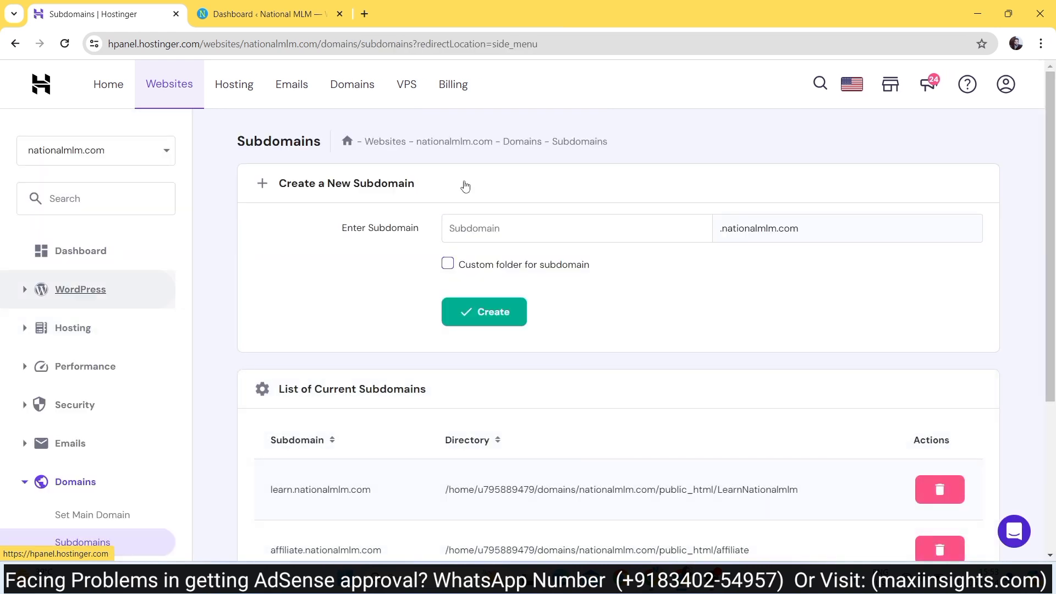
left_click(486, 232)
type("info")
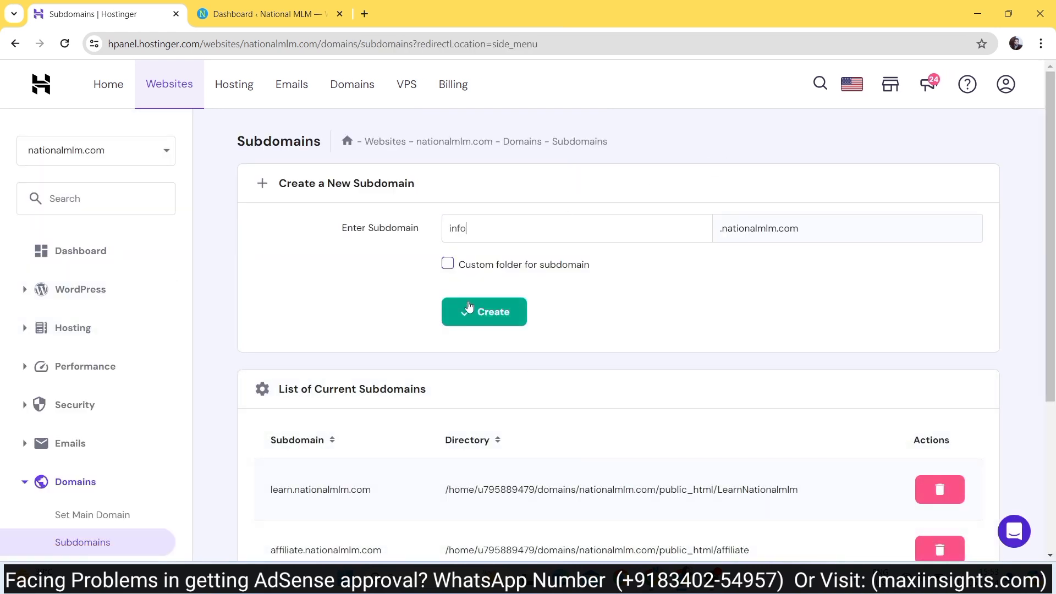
left_click(469, 306)
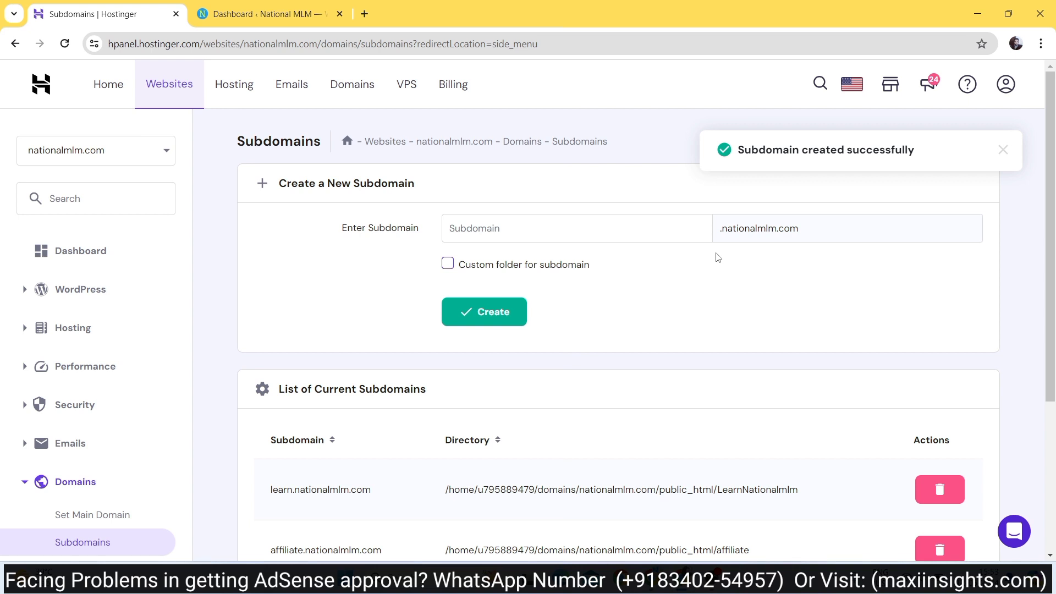
left_click(81, 289)
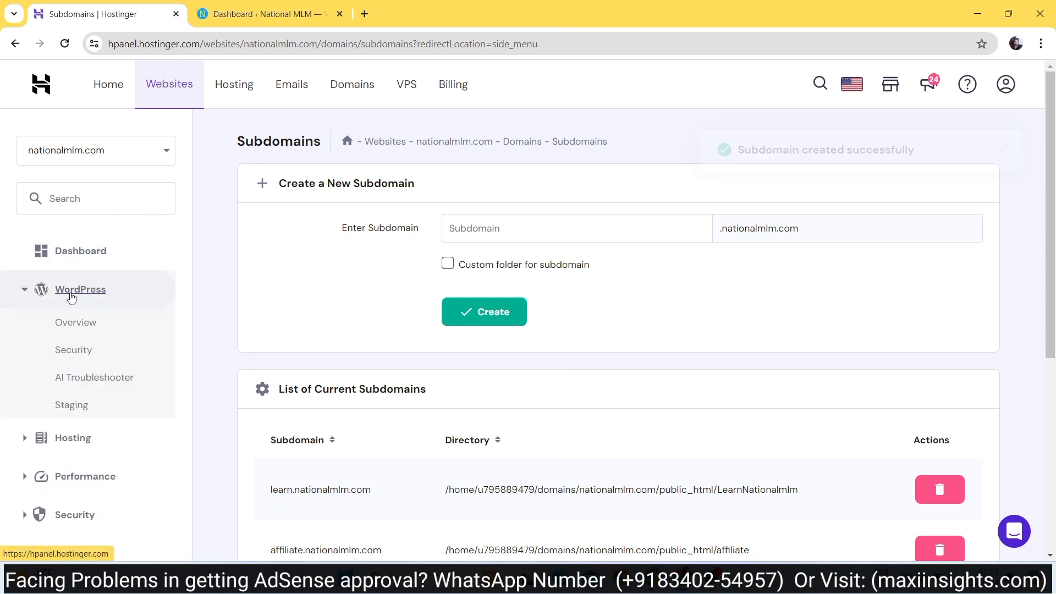
- Open WordPress Overview and switch the managed website to info.nationalmlm.com
left_click(73, 324)
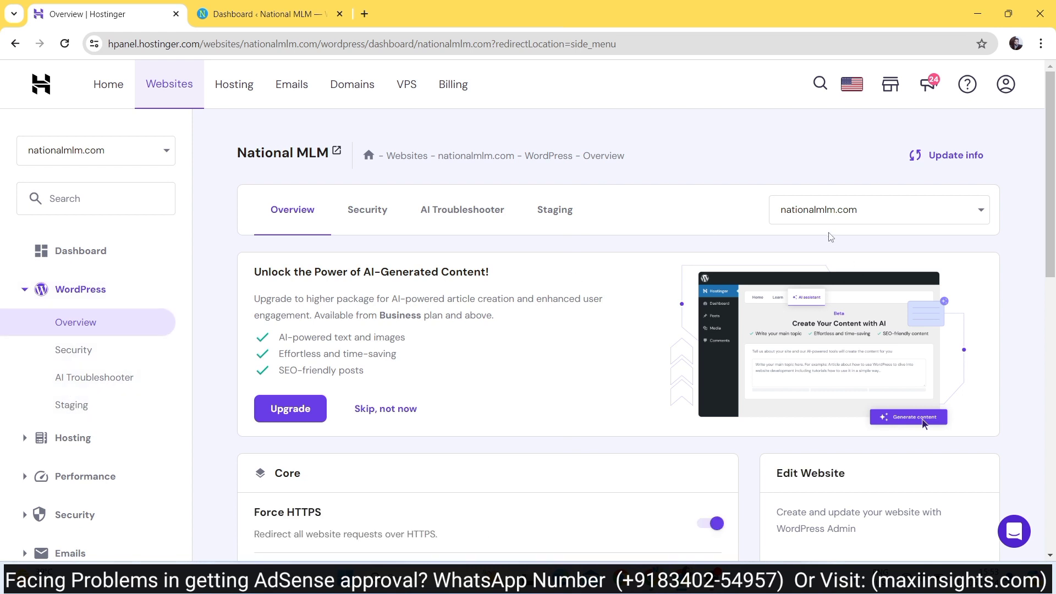
left_click(826, 214)
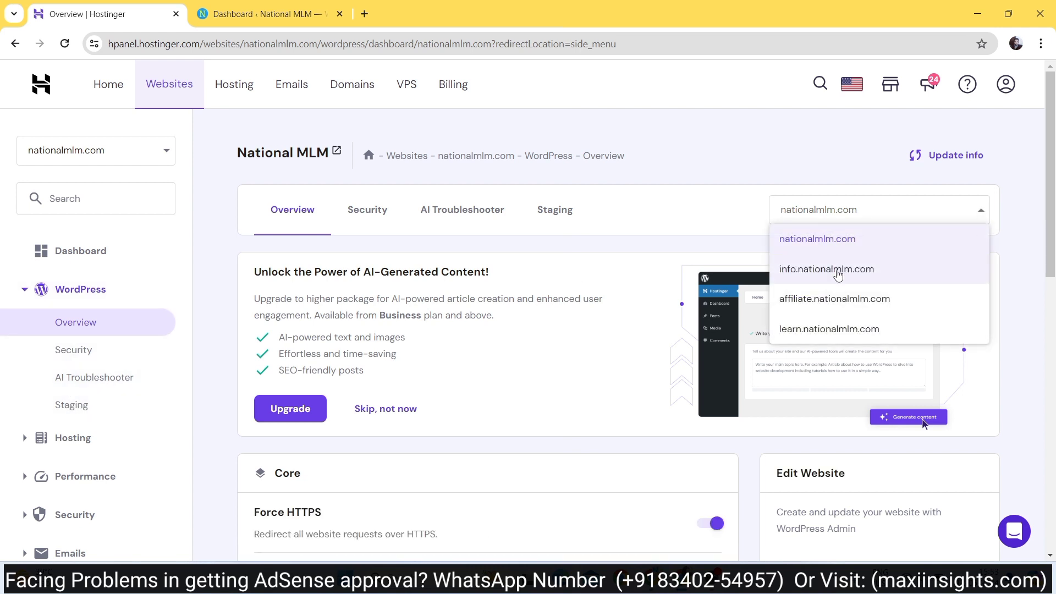
left_click(838, 272)
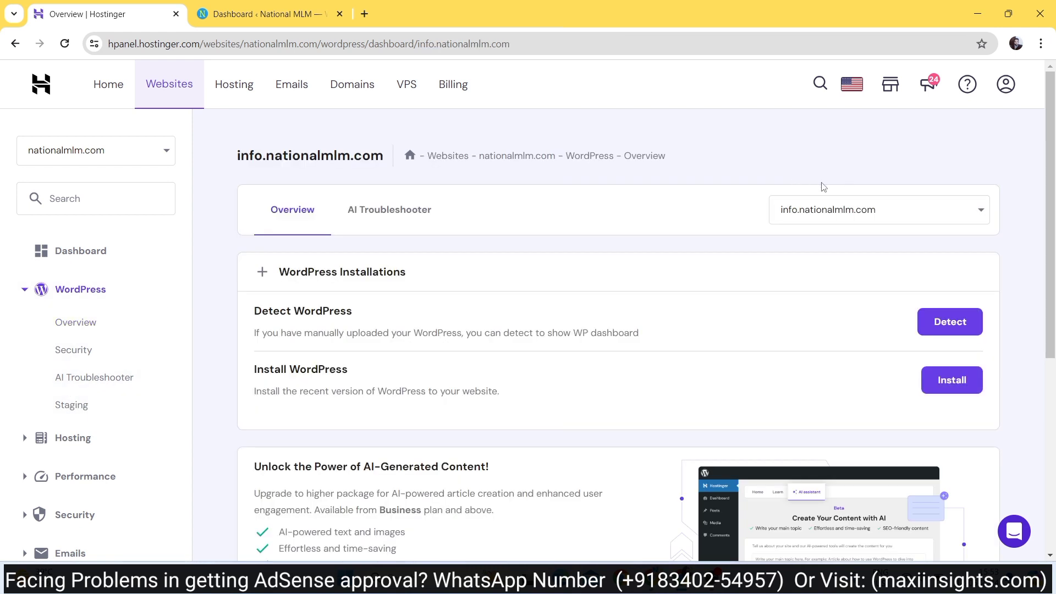
- Submit a WordPress 6.5.3 English install for info.nationalmlm.com titled 'Info' with an admin password
scroll(507, 385, "down", 2)
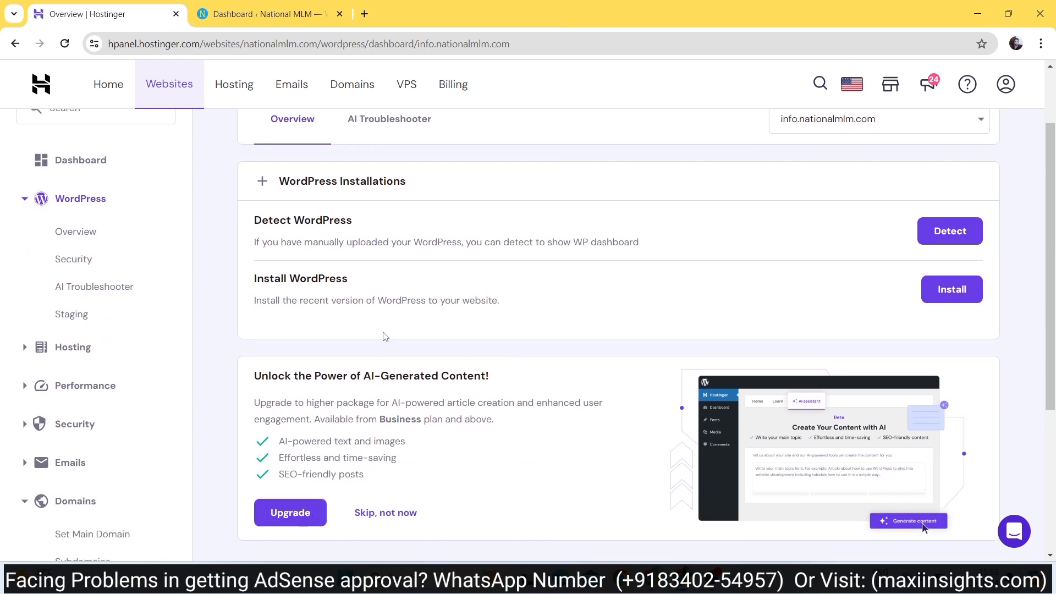
left_click(955, 287)
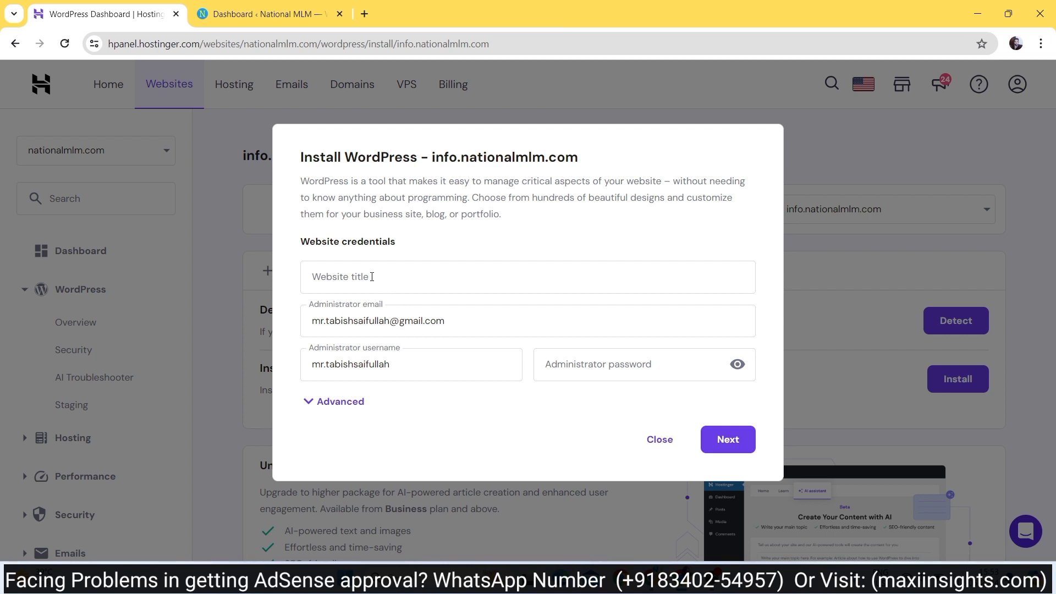
left_click(372, 276)
type("Info")
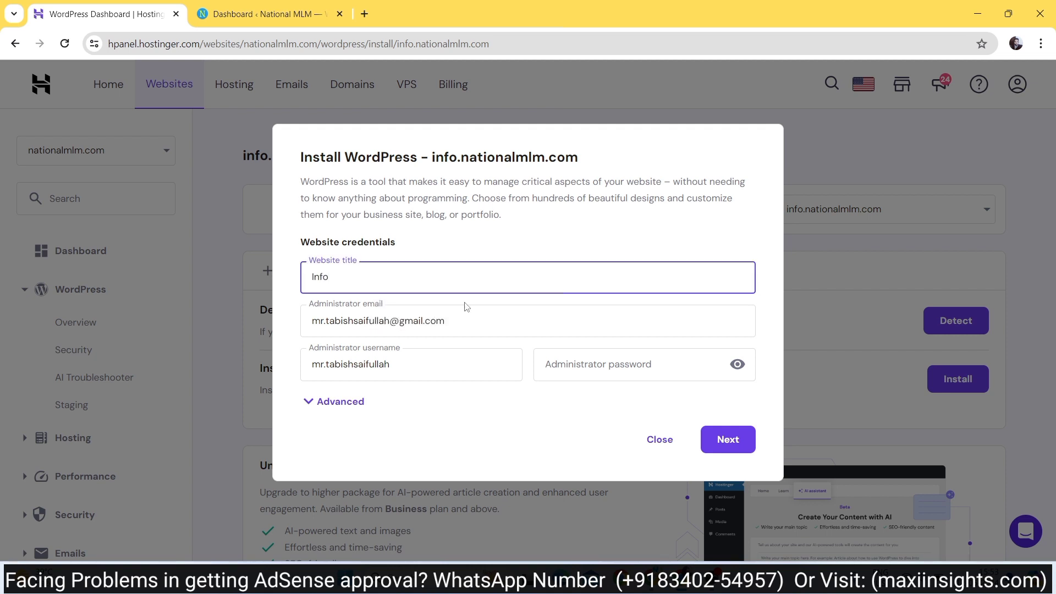
left_click(576, 365)
type("N")
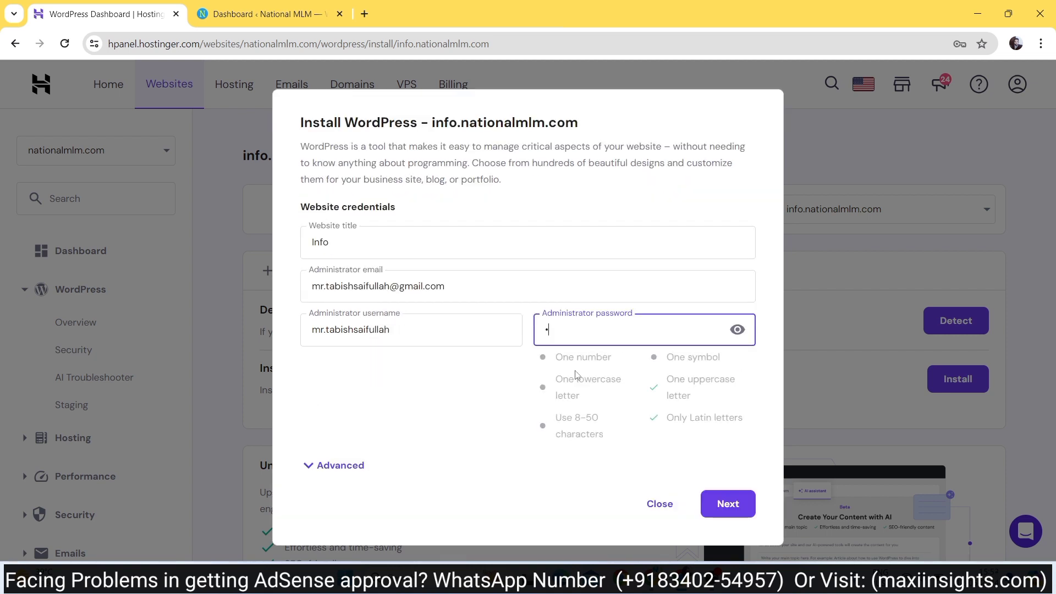
type("N")
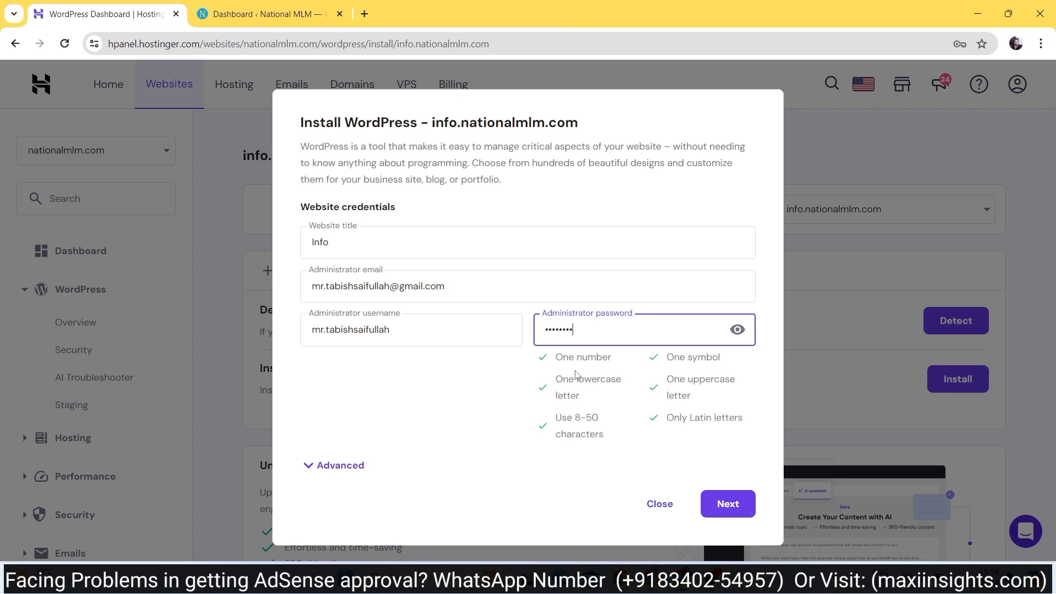
left_click(738, 330)
left_click(672, 332)
key("ctrl+a")
left_click(730, 503)
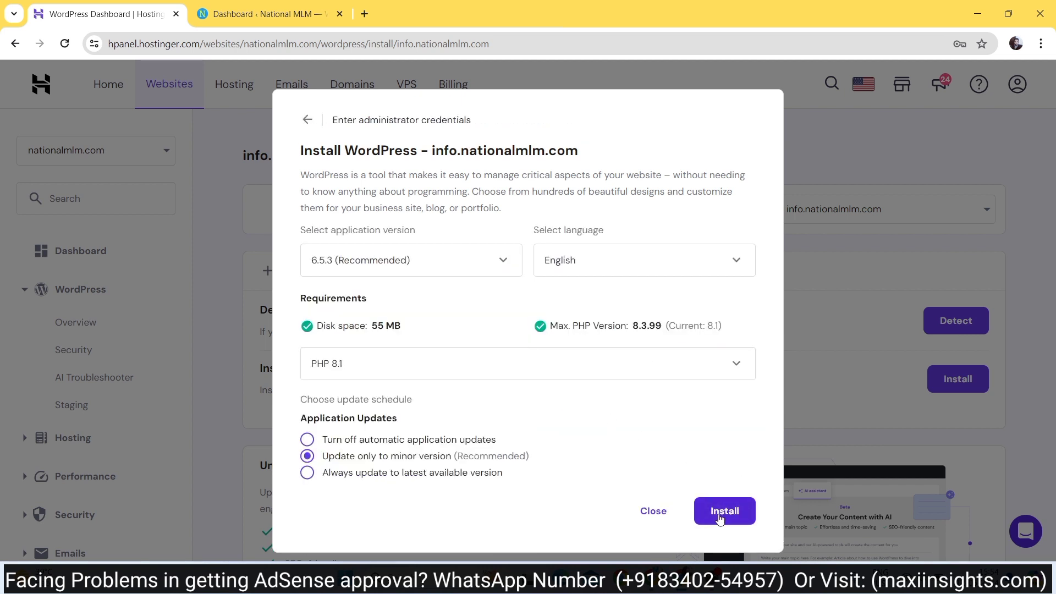
left_click(719, 514)
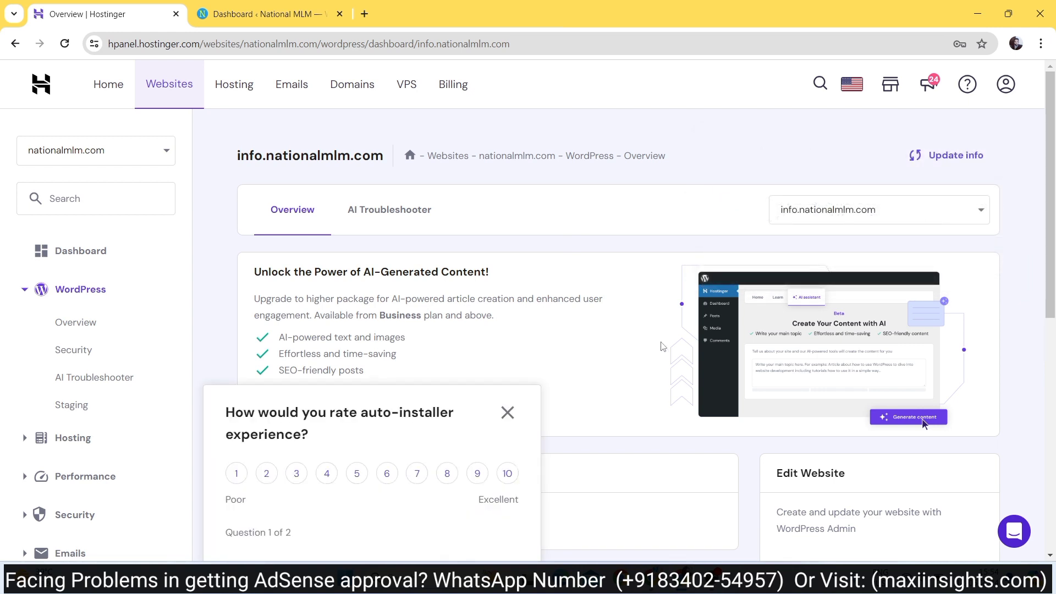
- Dismiss the auto-installer rating survey and scroll through the info.nationalmlm.com overview
left_click(507, 414)
scroll(610, 412, "down", 10)
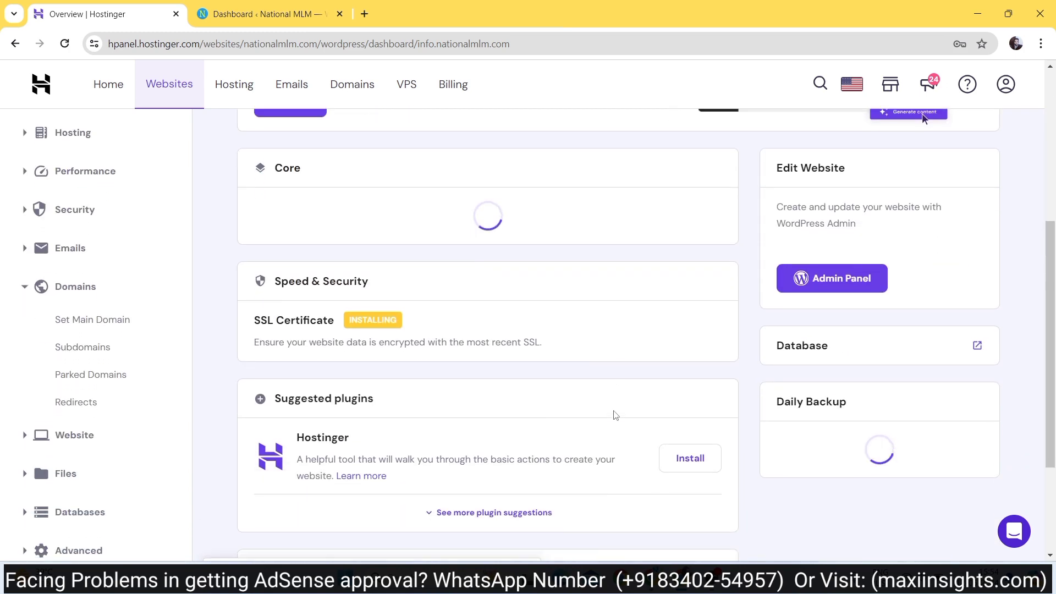
scroll(745, 341, "up", 3)
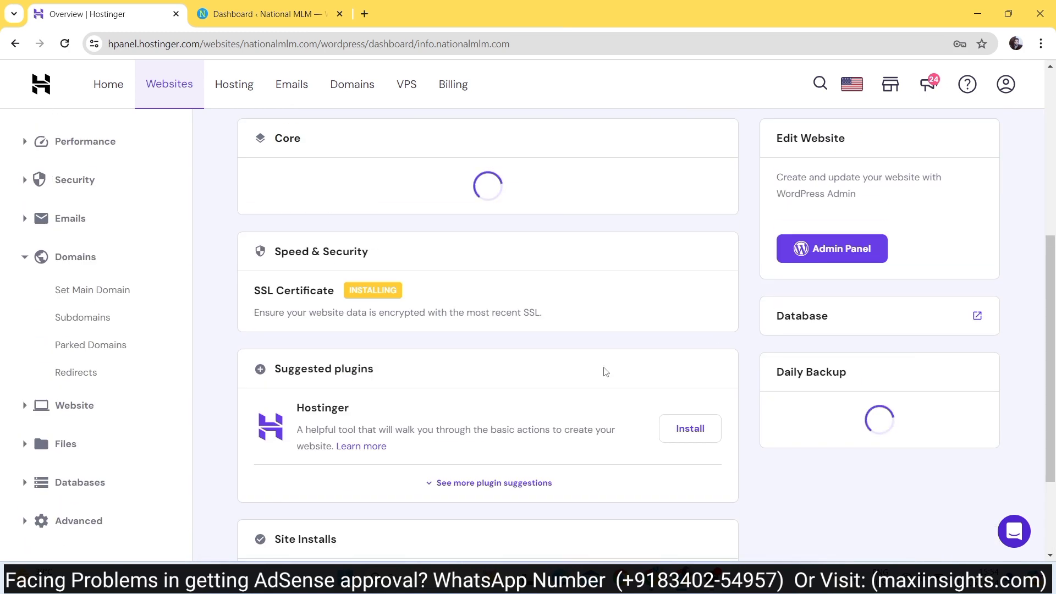
scroll(606, 370, "up", 4)
scroll(605, 370, "up", 3)
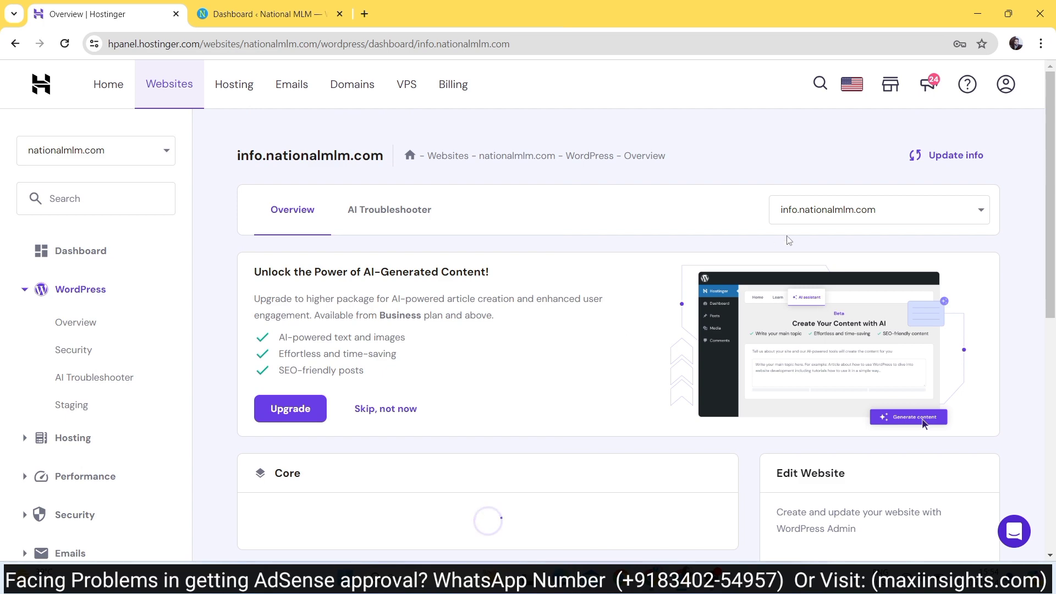
scroll(379, 407, "down", 4)
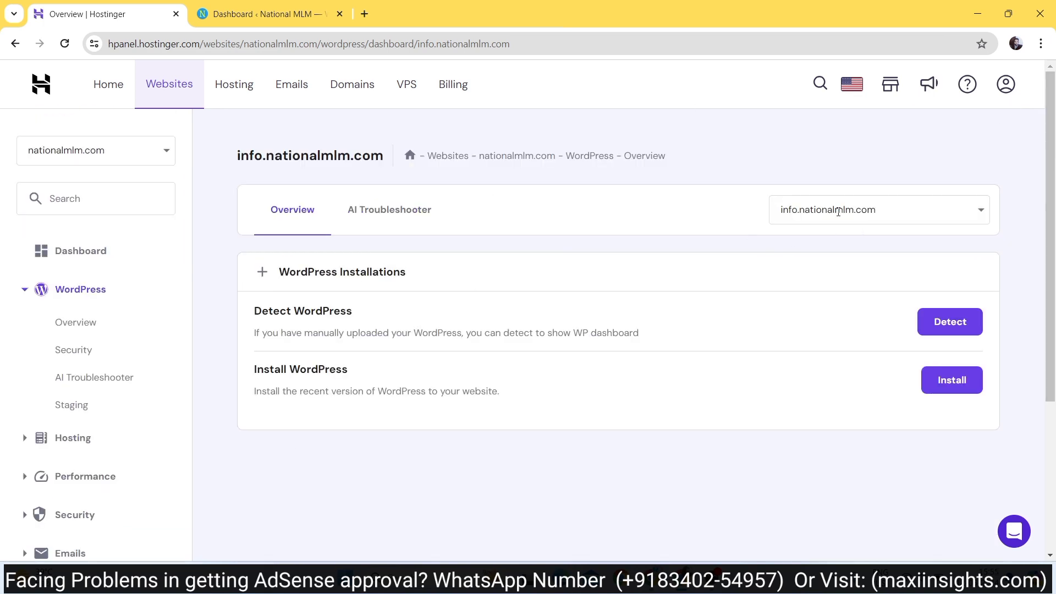
- Reinstall WordPress 6.5.3 English on info.nationalmlm.com, titled 'Info', with a new admin password
left_click(964, 393)
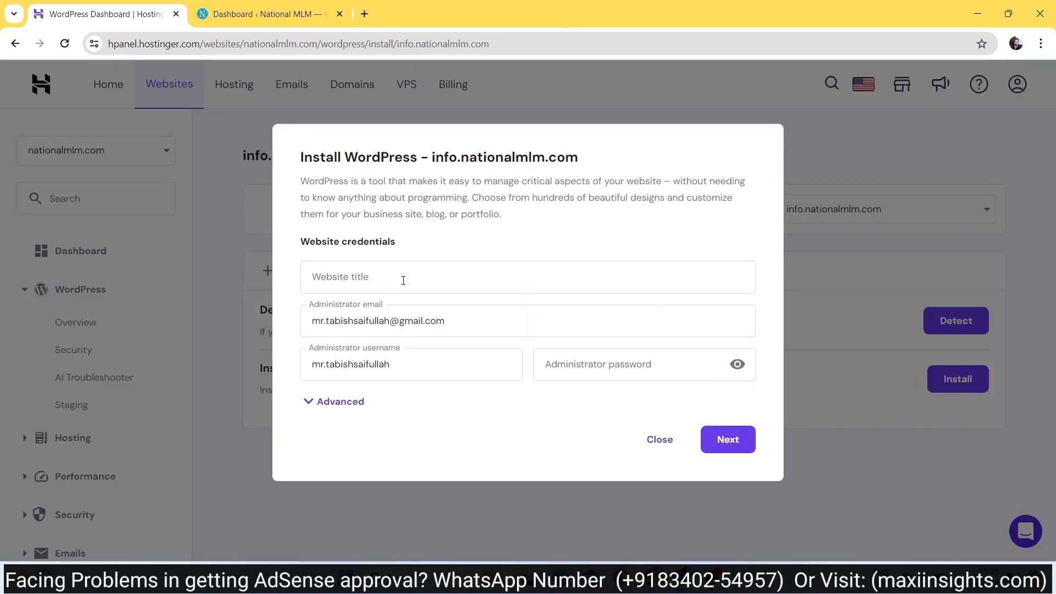
left_click(404, 281)
type("Info")
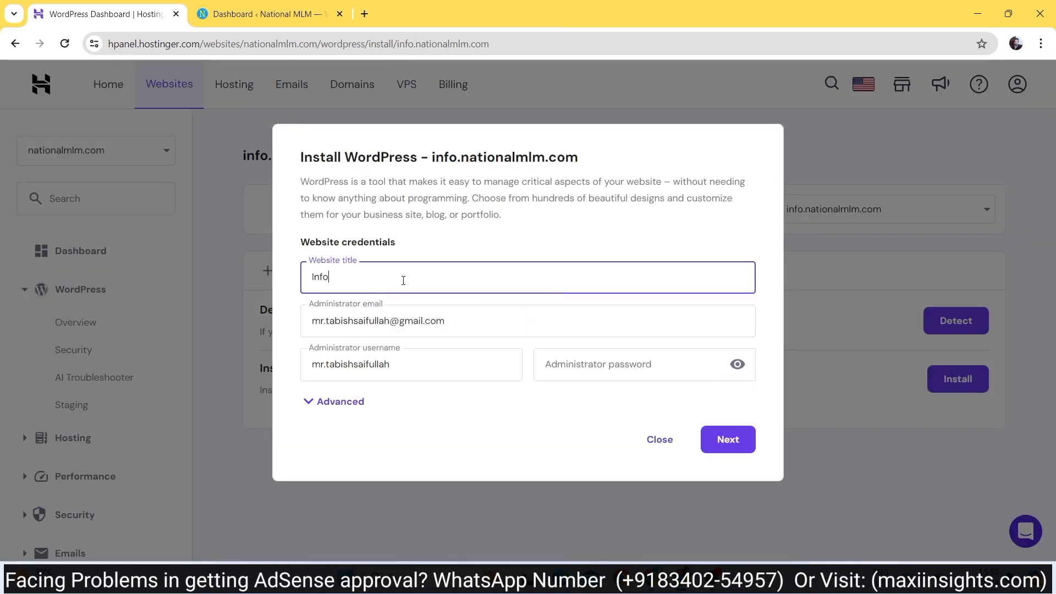
left_click(593, 367)
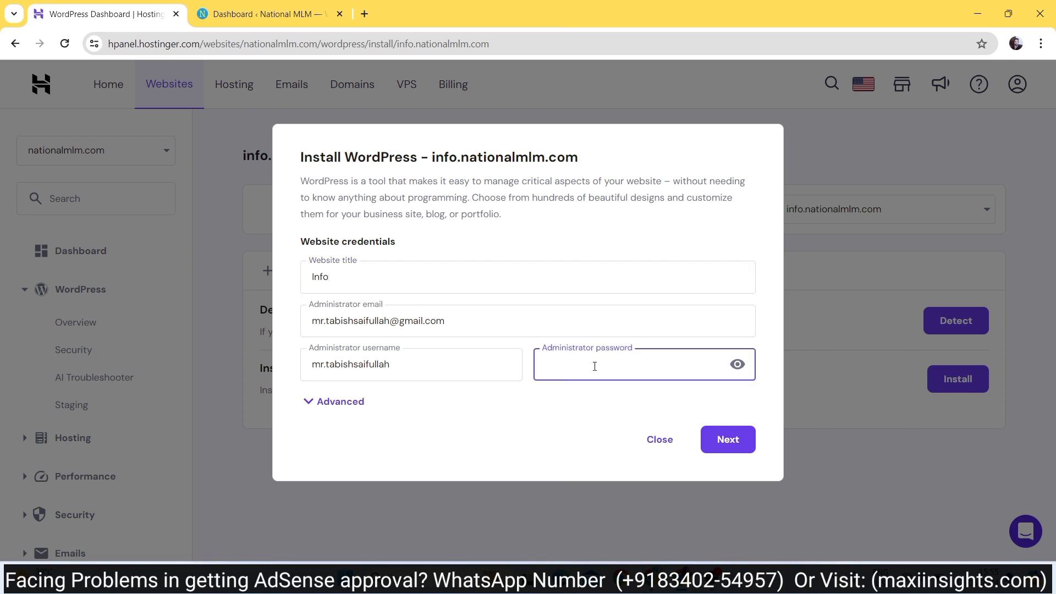
key("ctrl+v")
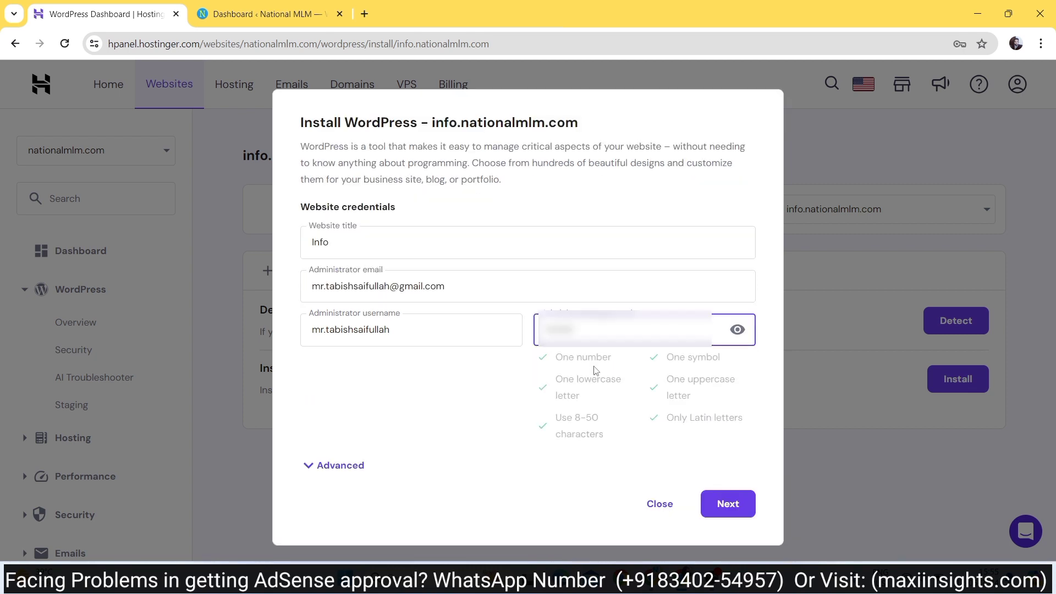
left_click(738, 331)
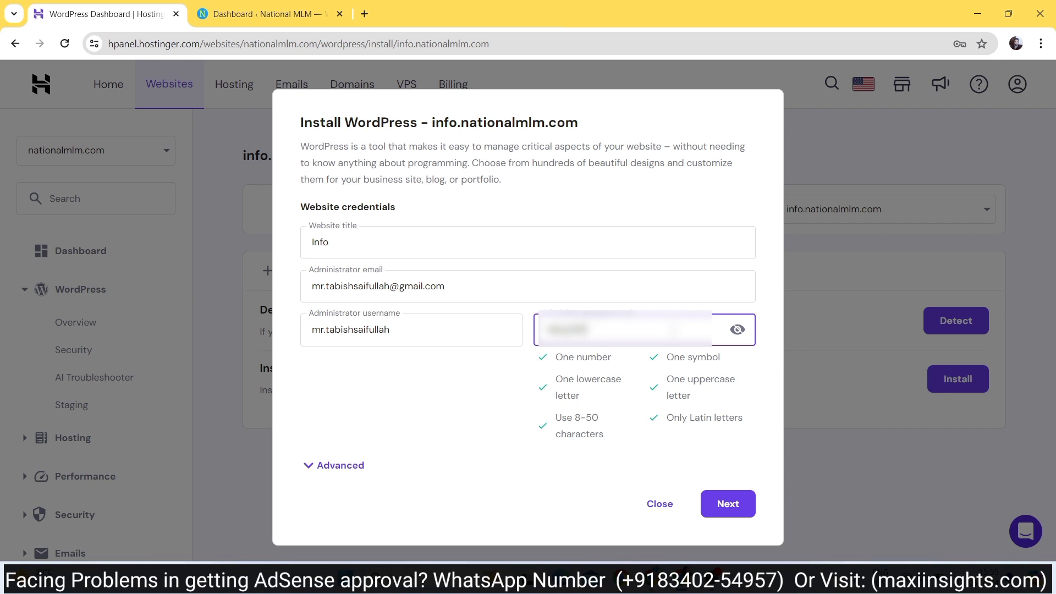
type("123")
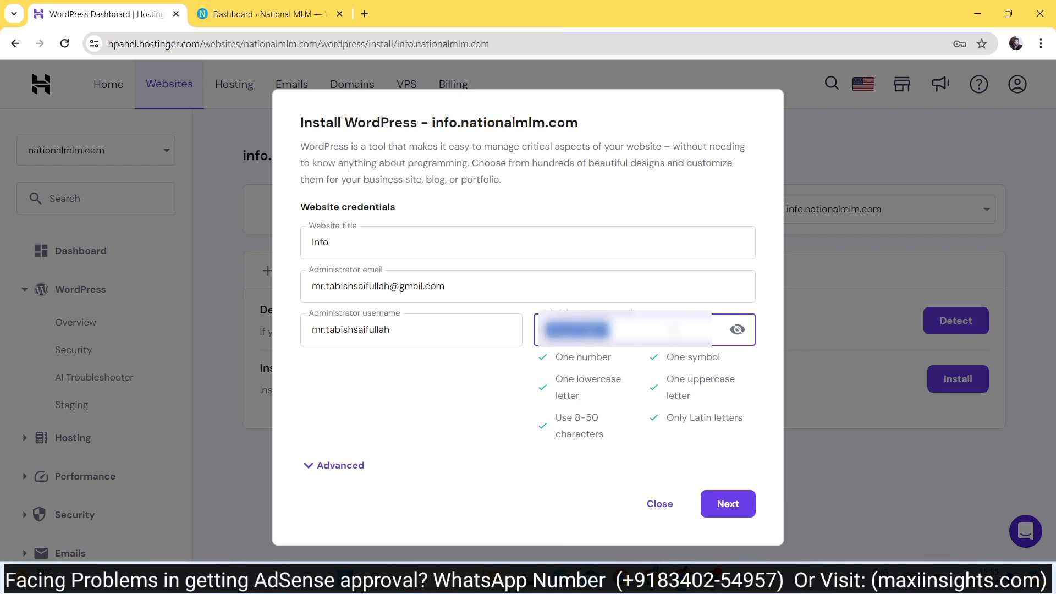
left_click(731, 504)
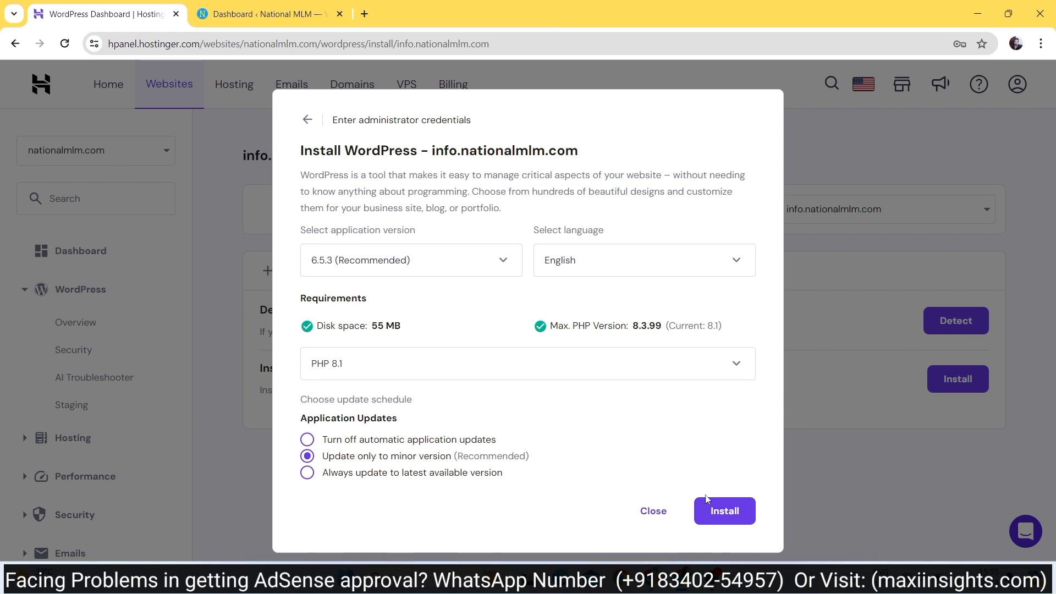
left_click(719, 515)
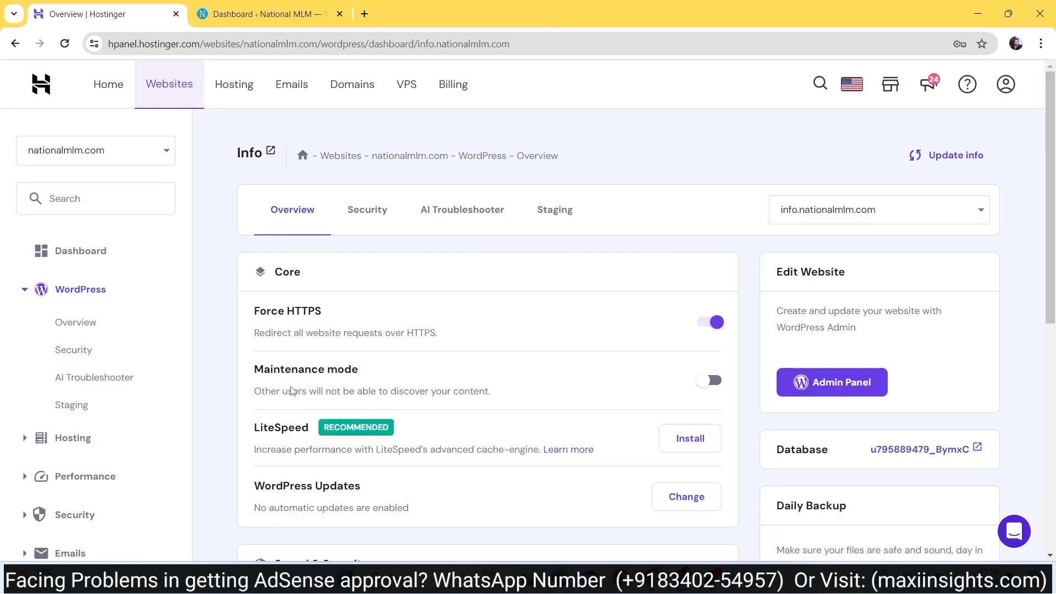
- Open the Info site's WordPress Admin Panel and close the personal information popup
scroll(554, 406, "down", 7)
scroll(554, 406, "up", 7)
left_click(808, 386)
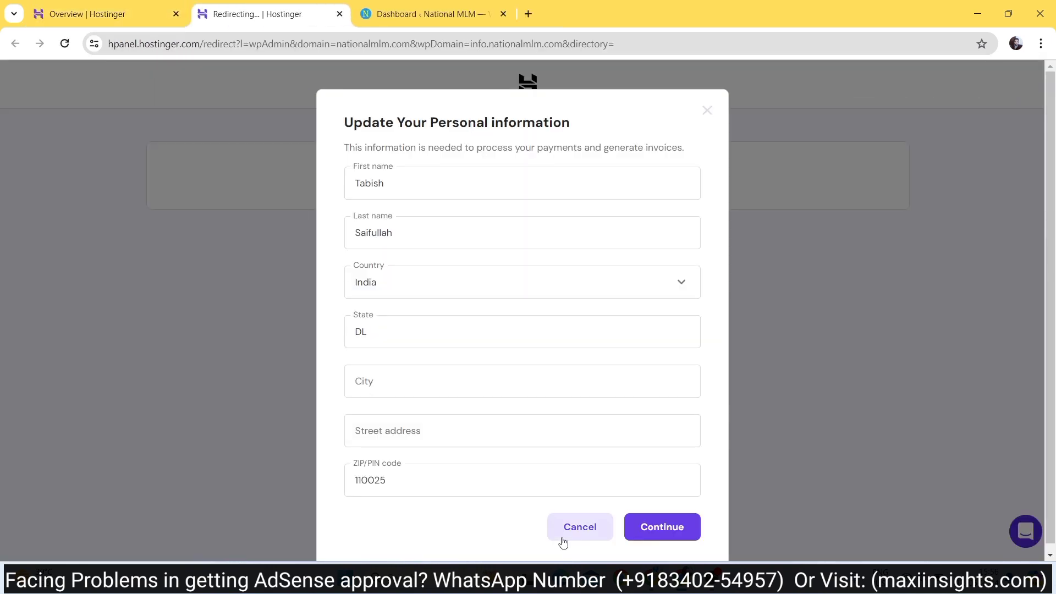
left_click(563, 542)
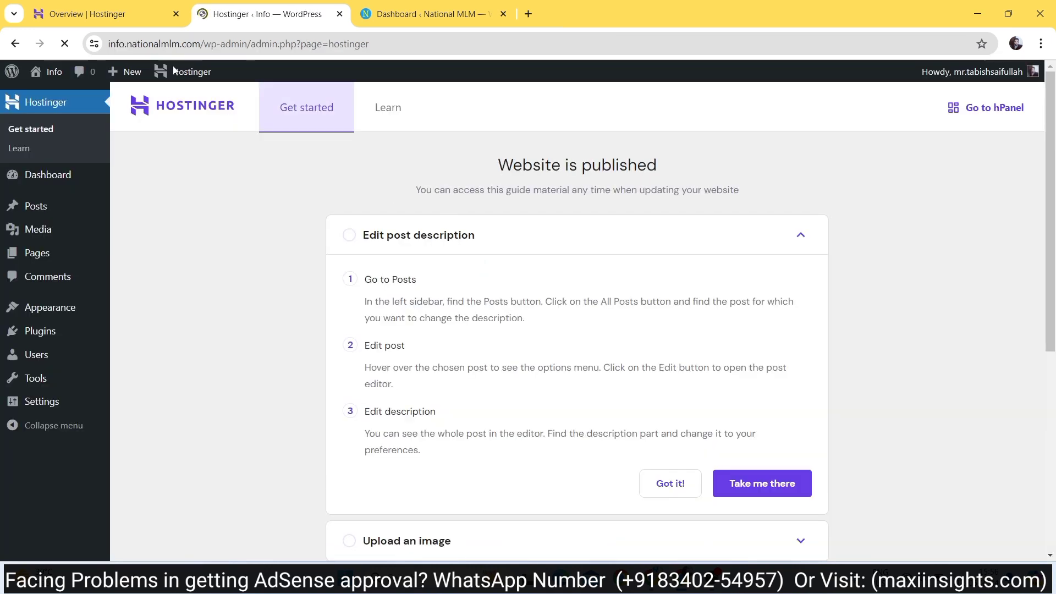
- Mark Edit post description done with Got it!, then dismiss the Dashboard's Welcome panel
left_click(157, 44)
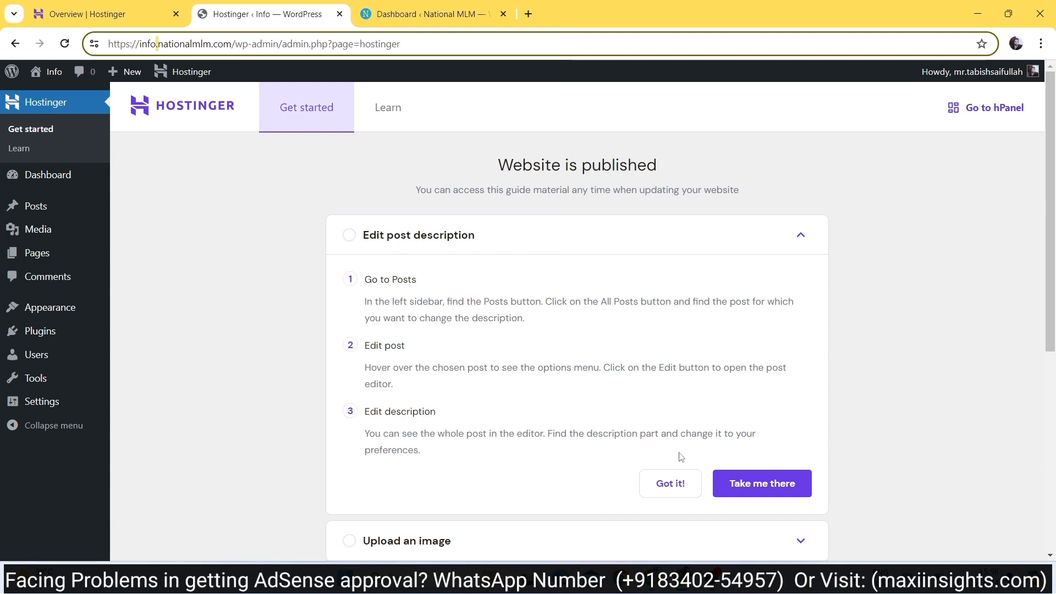
left_click(671, 484)
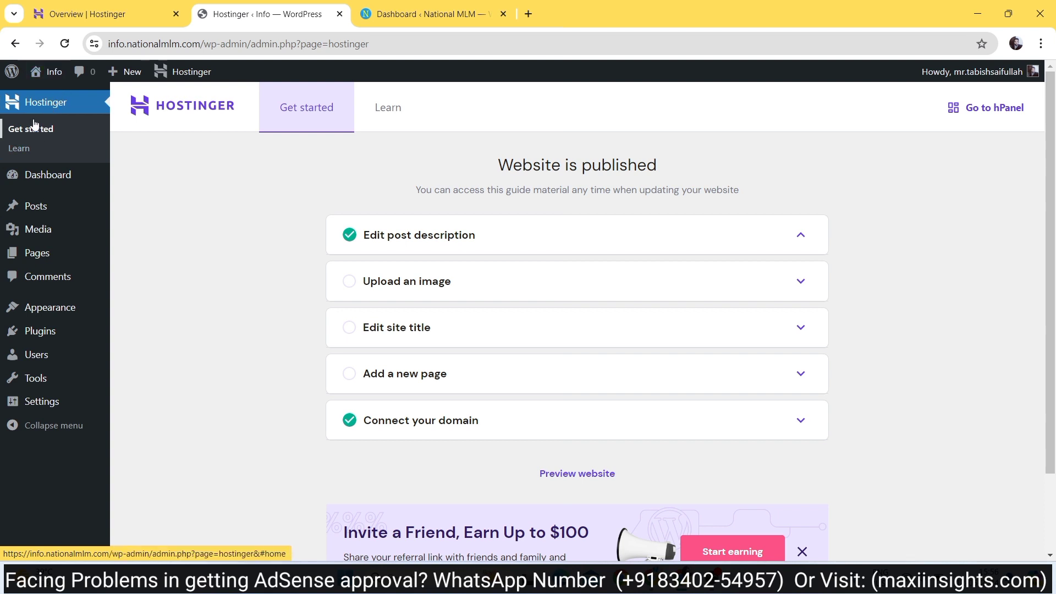
left_click(36, 175)
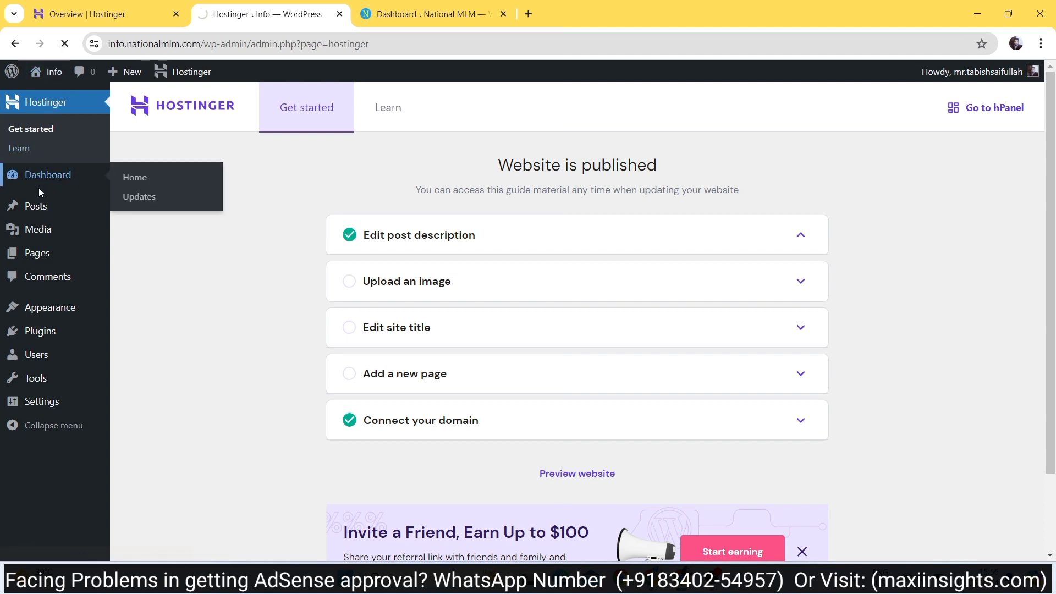
mouse_move(37, 216)
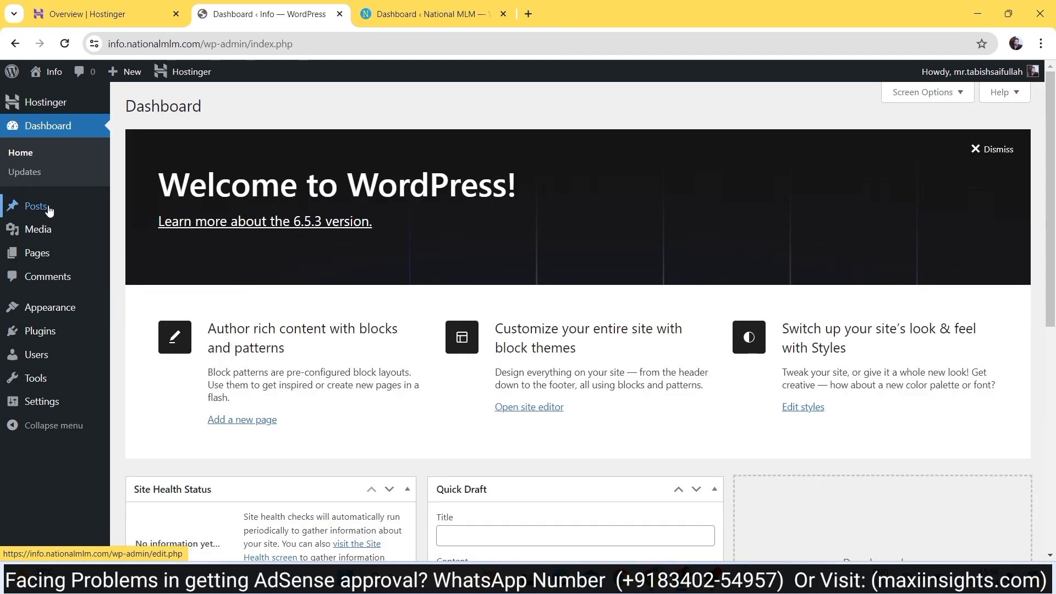
left_click(995, 148)
scroll(442, 259, "down", 2)
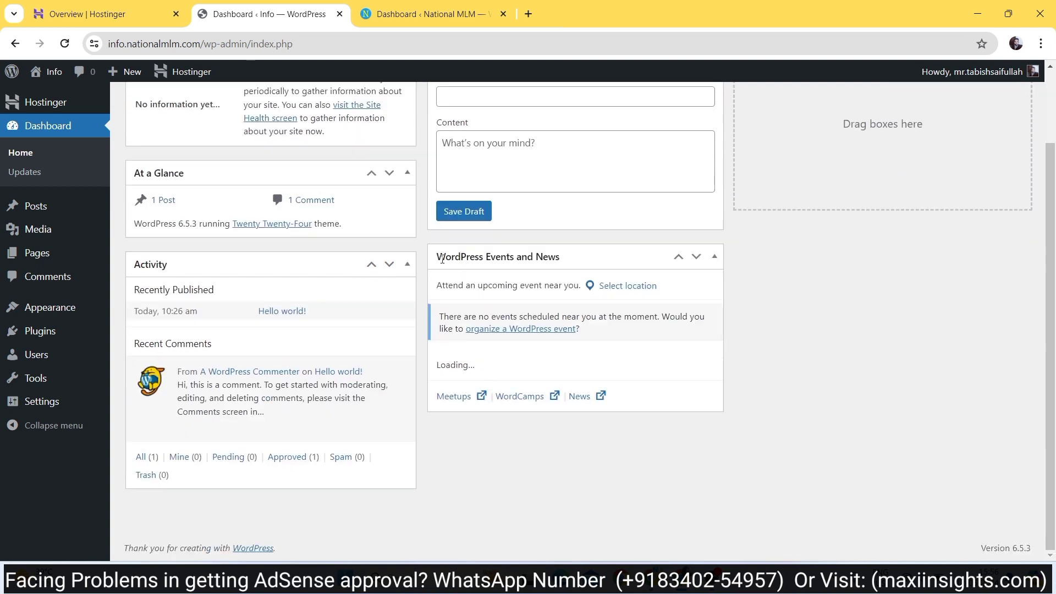
scroll(442, 258, "up", 2)
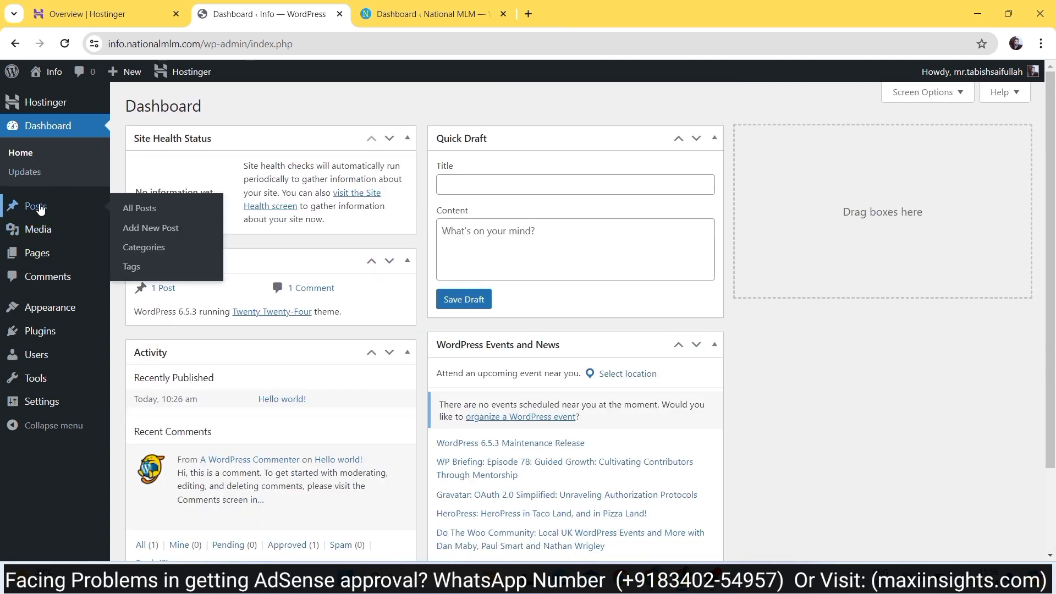
mouse_move(43, 232)
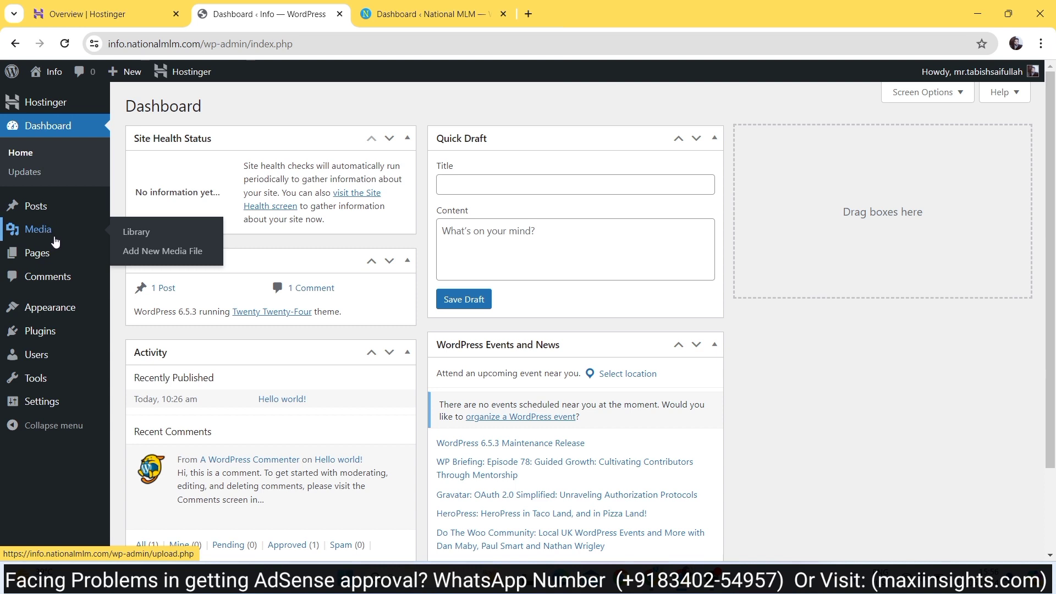
mouse_move(44, 266)
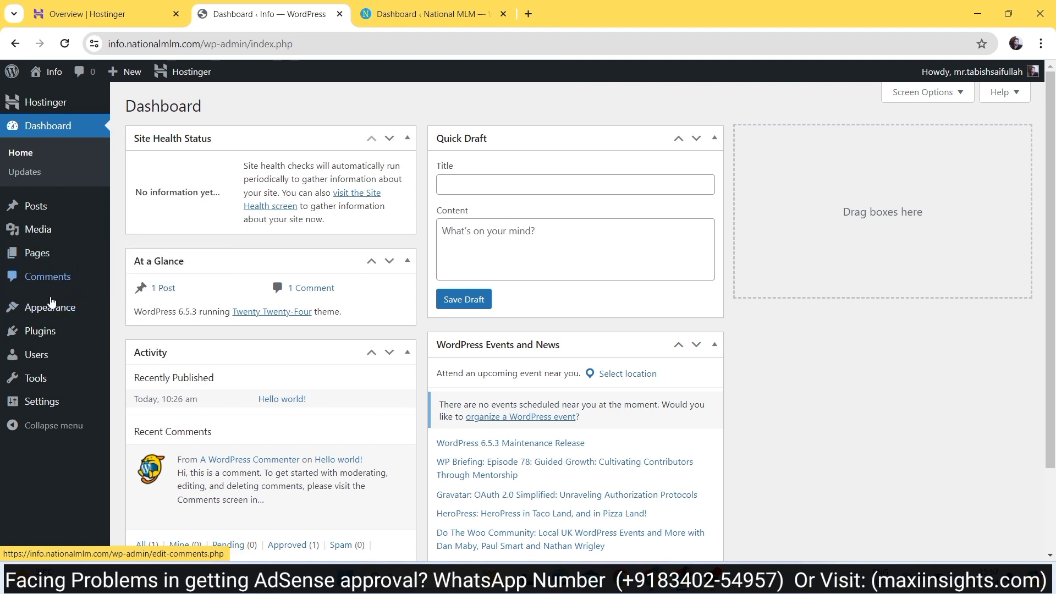
mouse_move(48, 314)
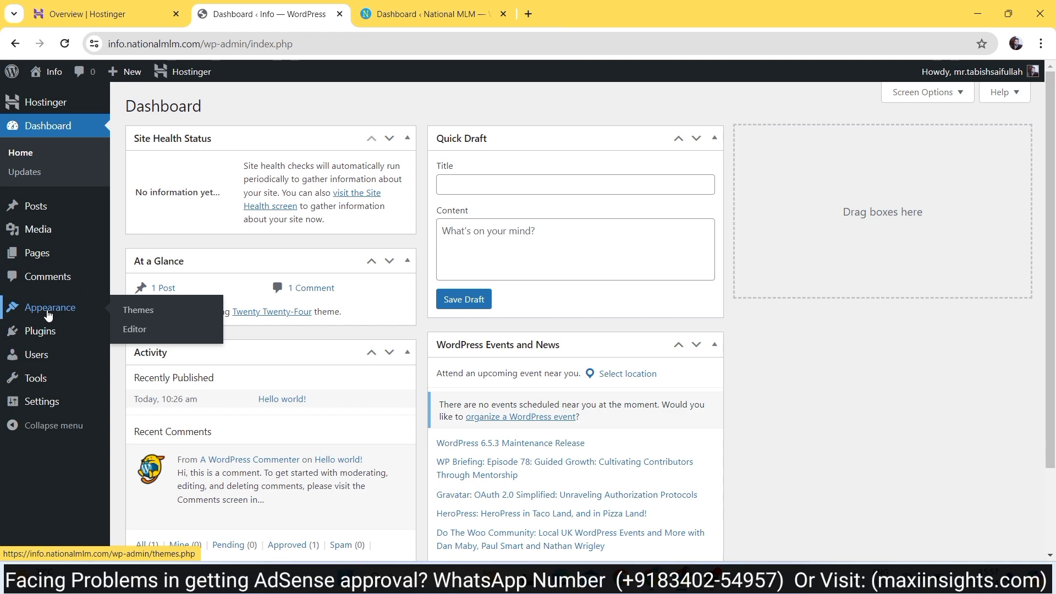
- Open the nationalmlm.com homepage in a new tab from the National MLM dashboard's Visit Site link
left_click(423, 14)
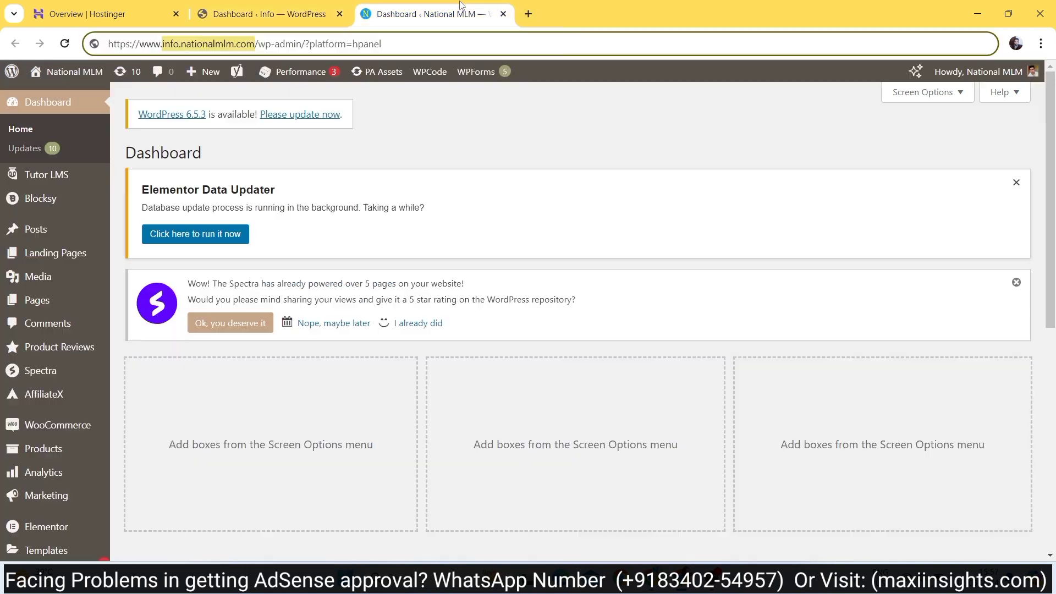
mouse_move(60, 68)
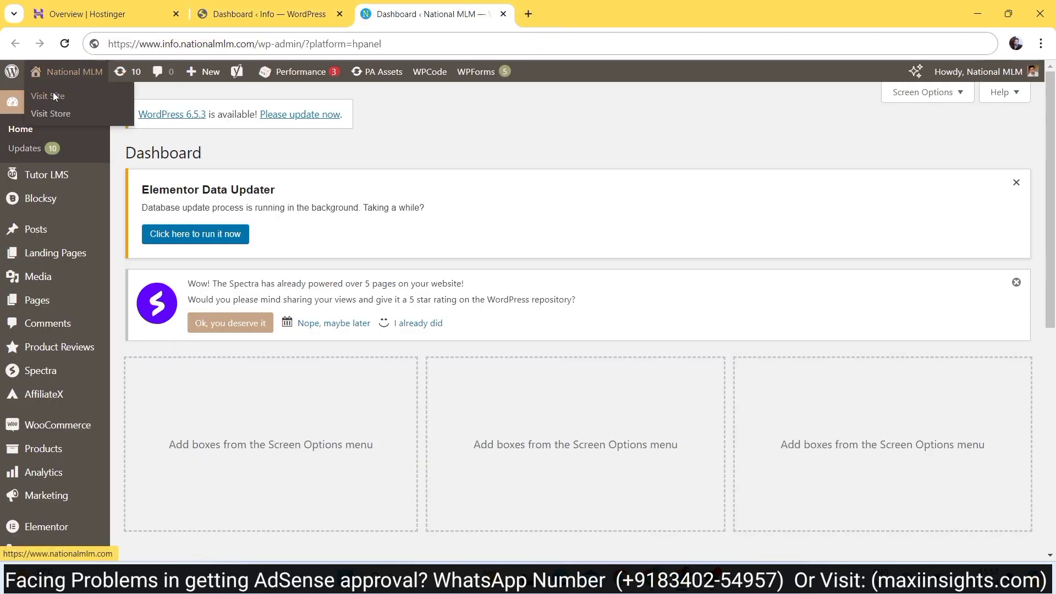
right_click(55, 94)
left_click(91, 103)
left_click(583, 14)
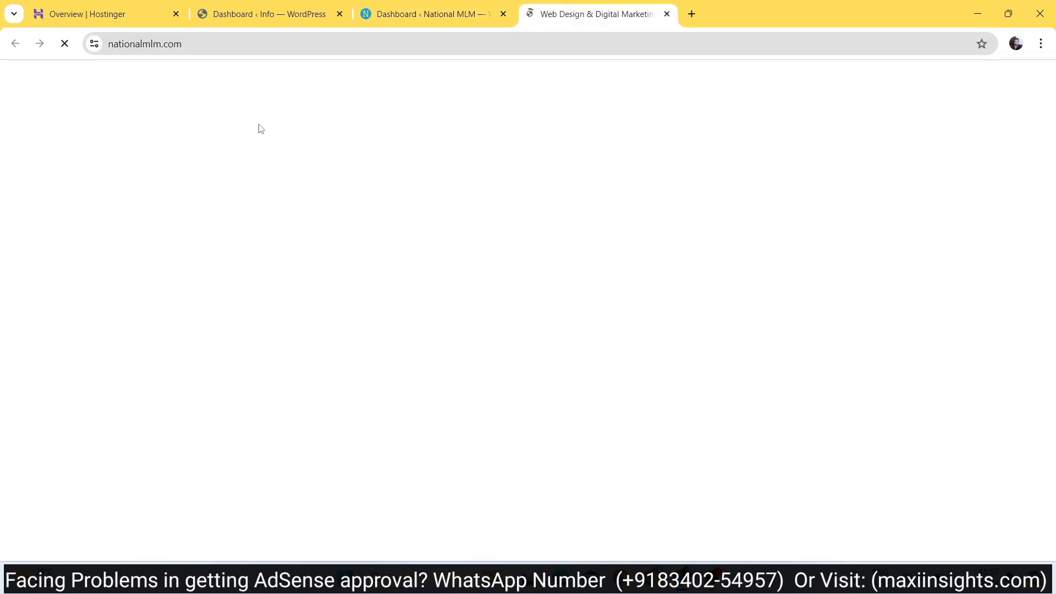
- Go back to the Info site's dashboard and open its Plugins list
left_click(270, 12)
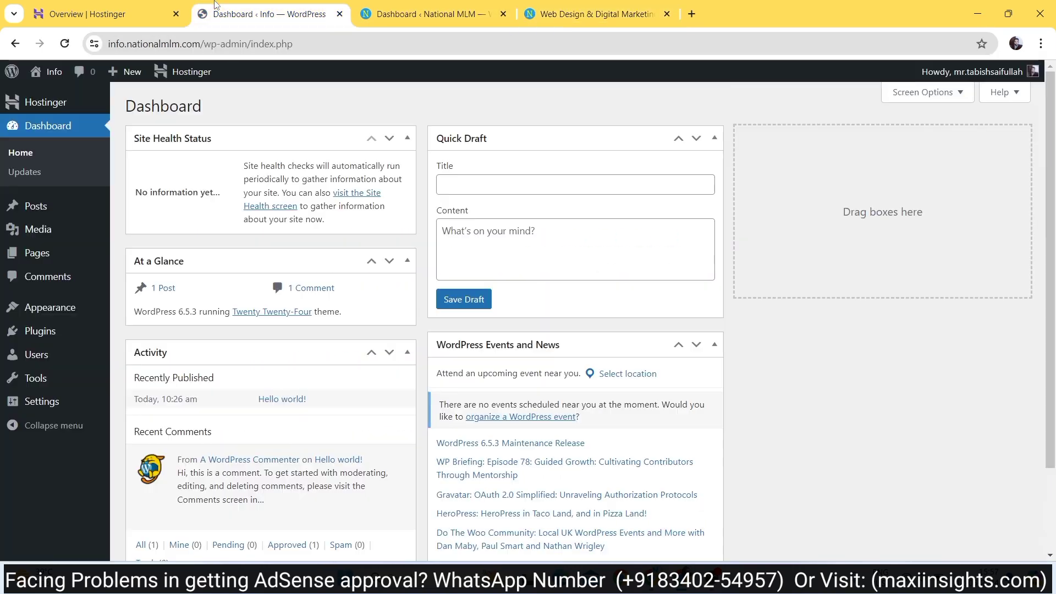
mouse_move(45, 333)
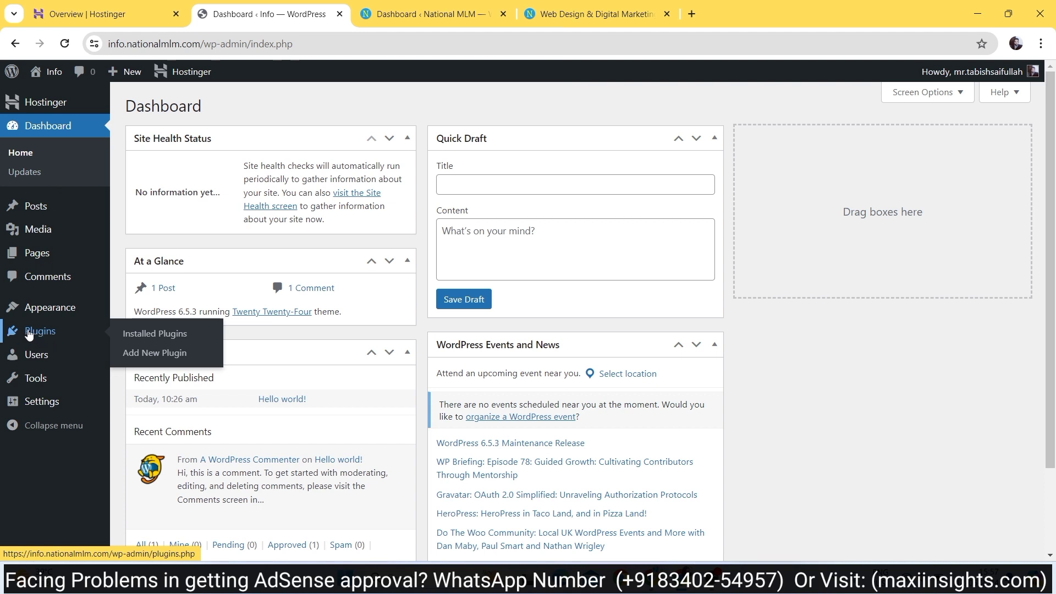
left_click(29, 334)
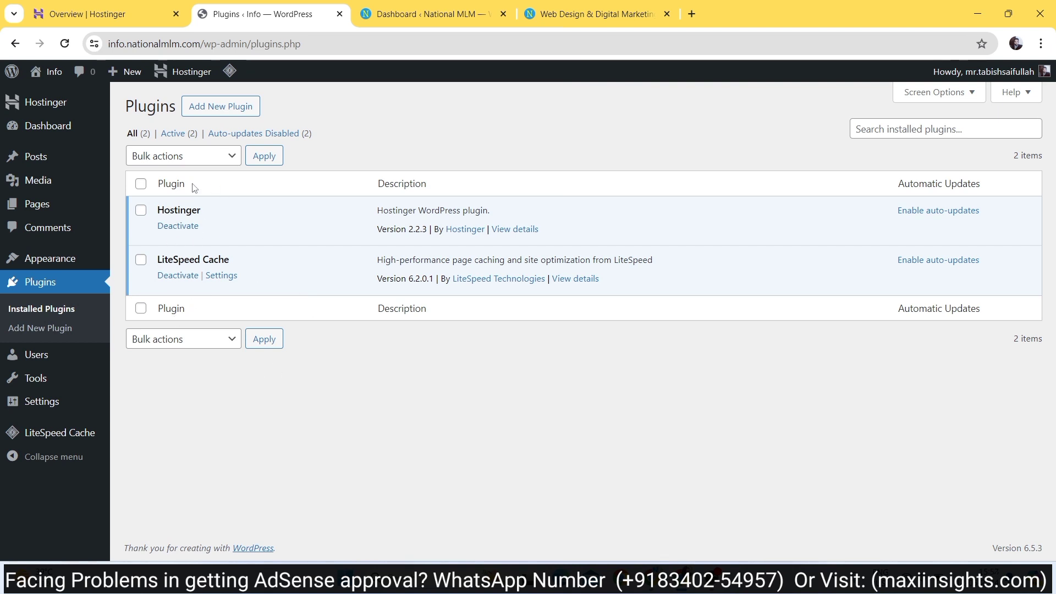
- Deactivate and delete the Hostinger plugin, confirming removal, leaving only LiteSpeed Cache
left_click(180, 228)
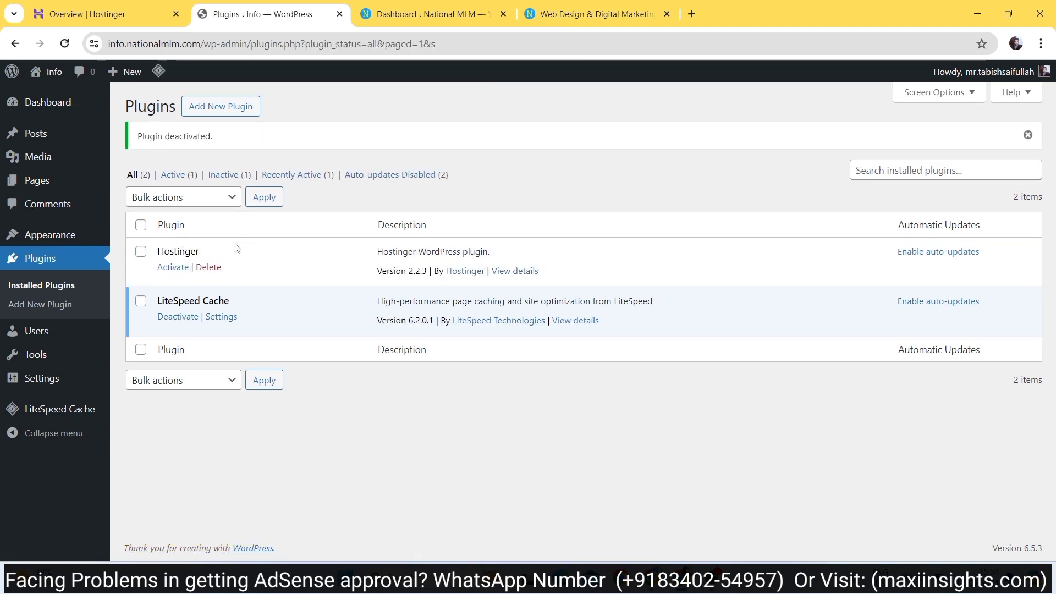
left_click(208, 266)
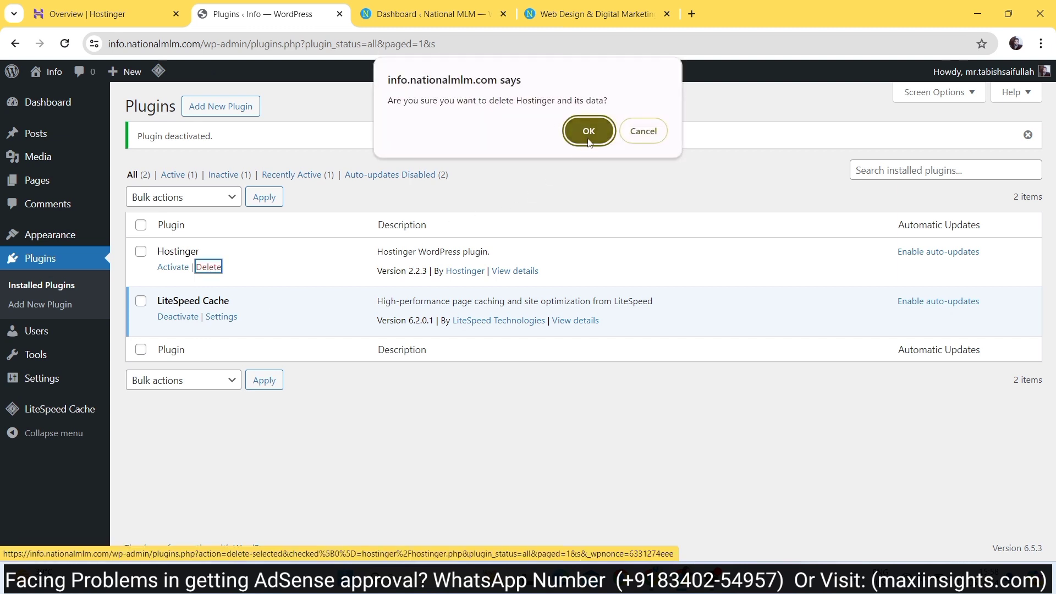
left_click(588, 131)
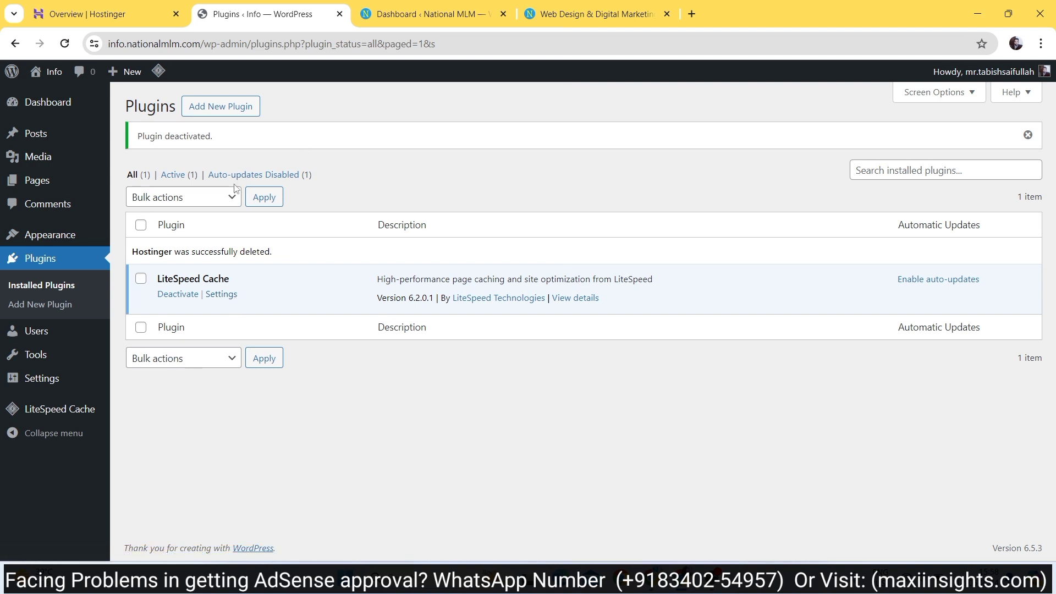
left_click(406, 5)
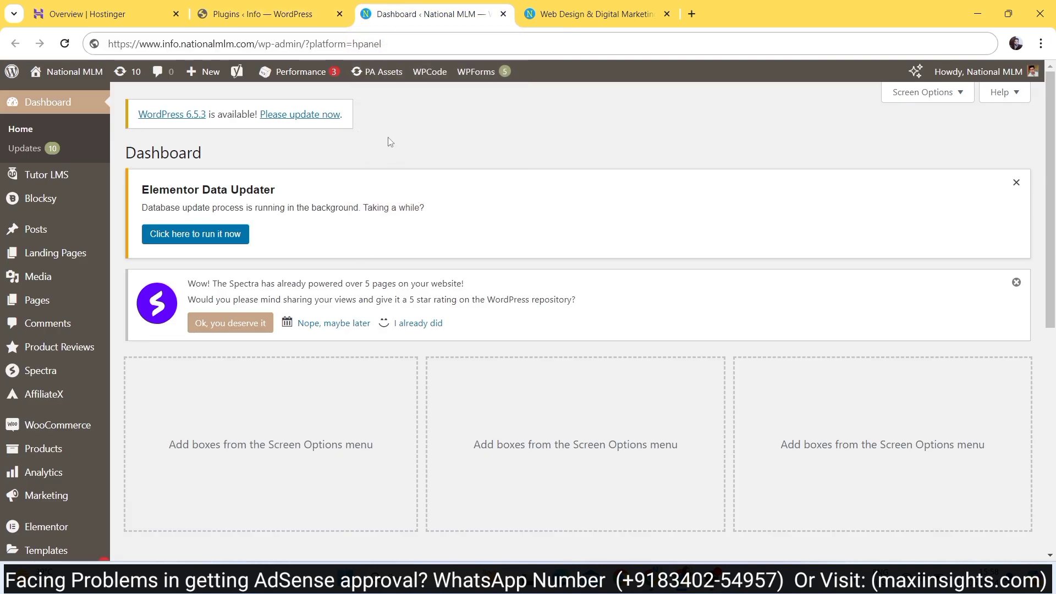
left_click(278, 6)
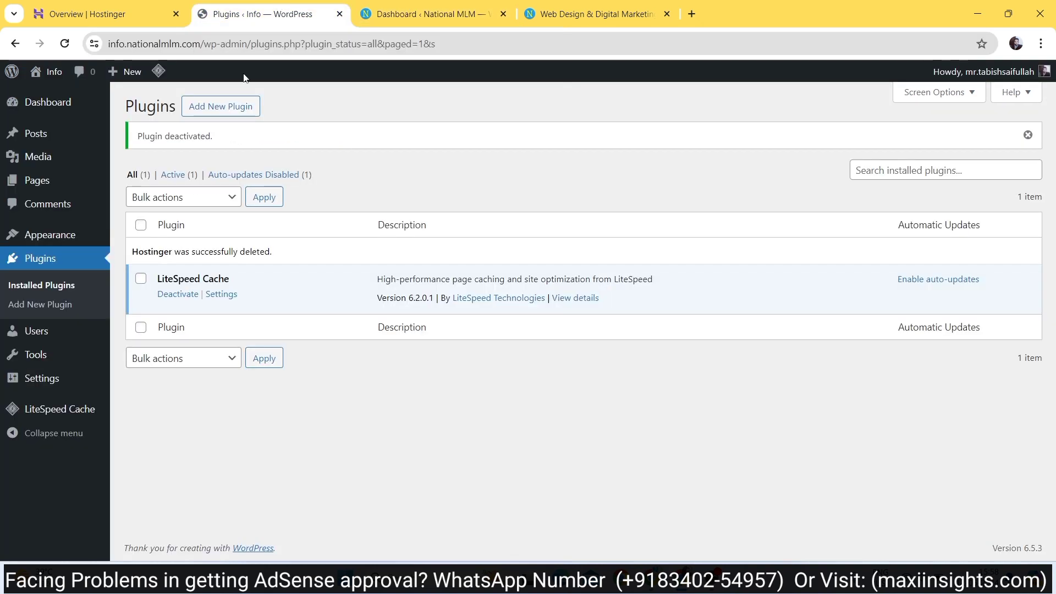
- Open the Info site's General Settings page
mouse_move(43, 329)
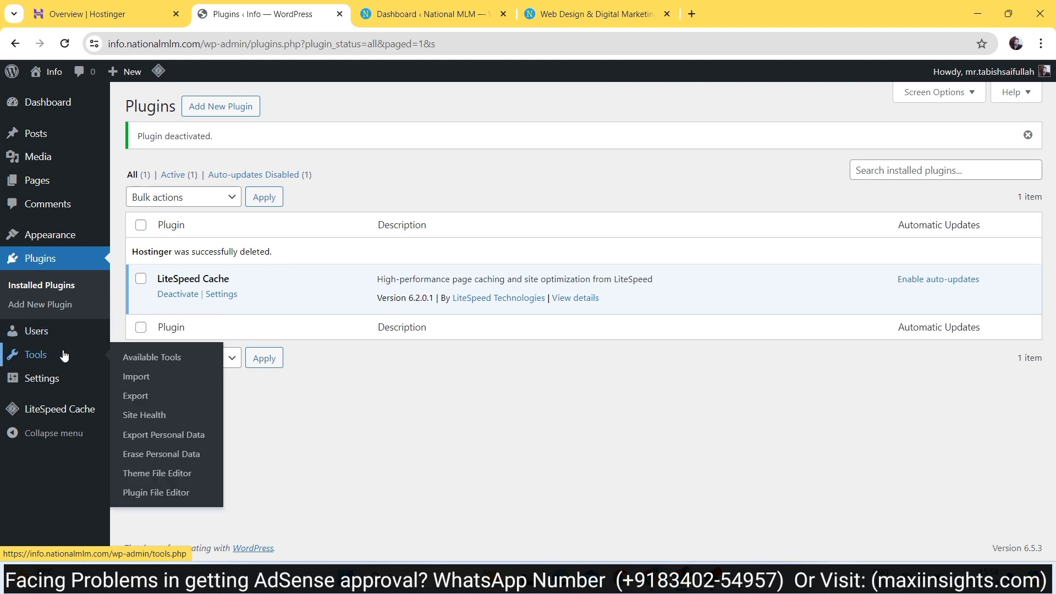
mouse_move(43, 357)
mouse_move(16, 368)
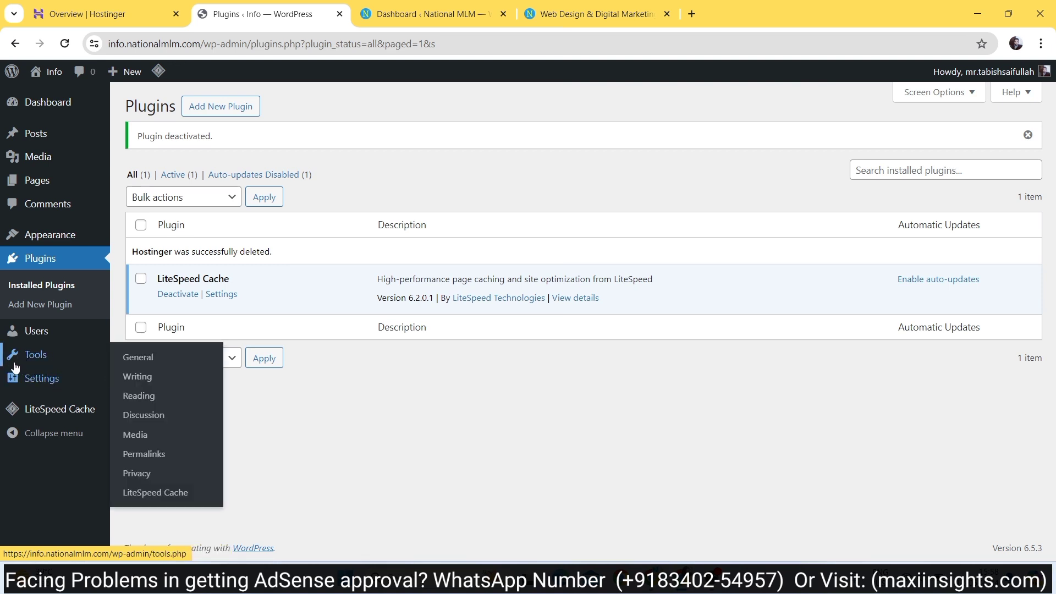
left_click(54, 384)
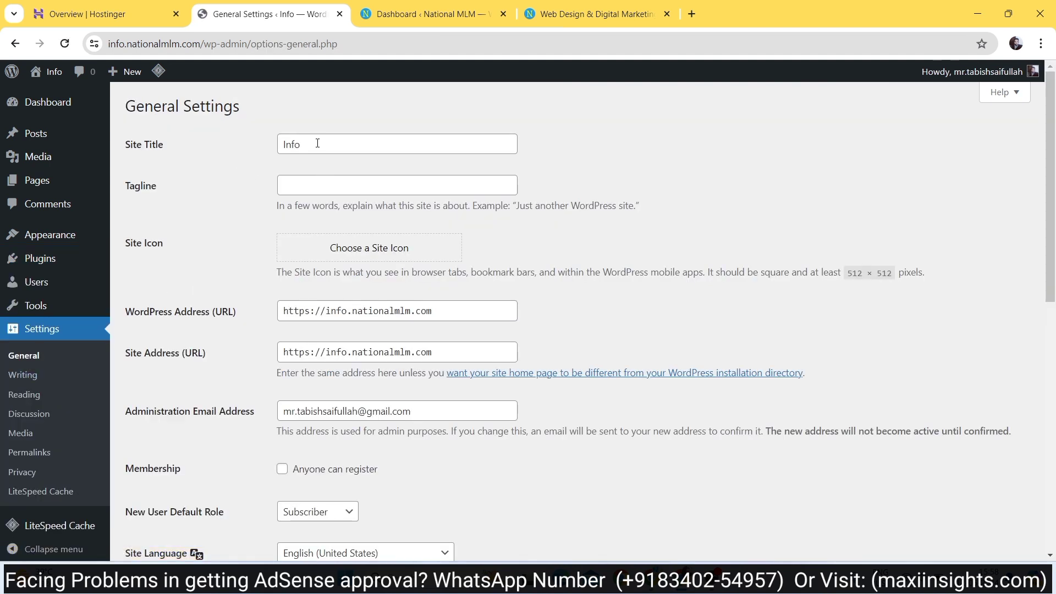
left_click(301, 182)
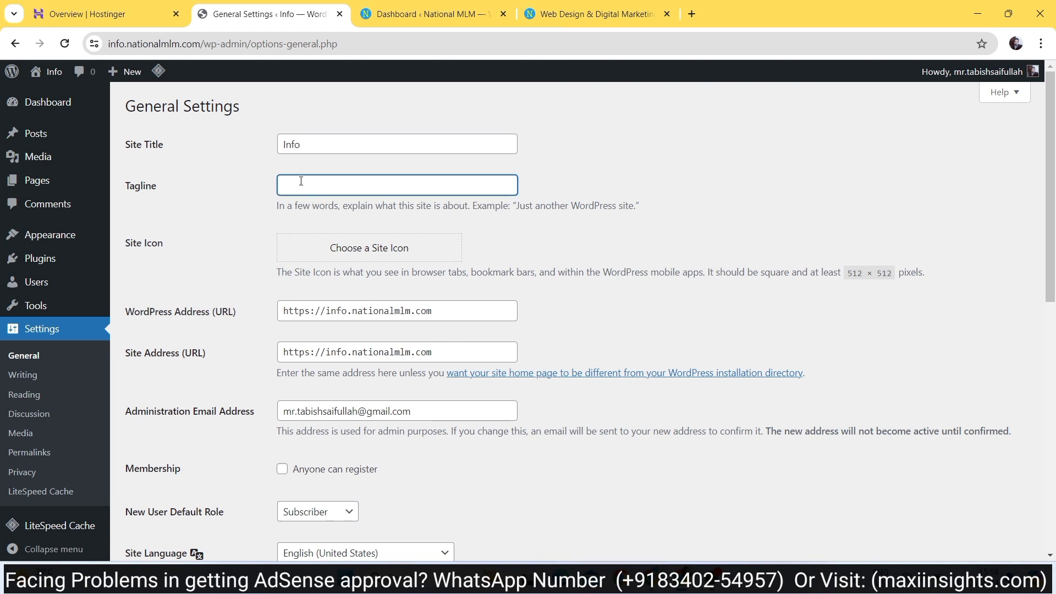
left_click(302, 143)
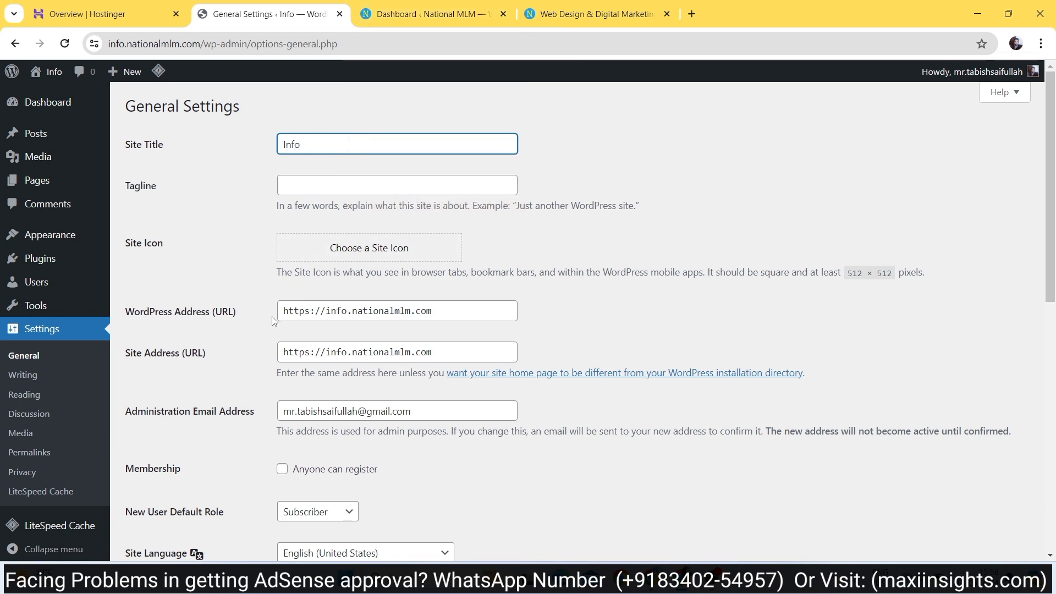
left_click(310, 314)
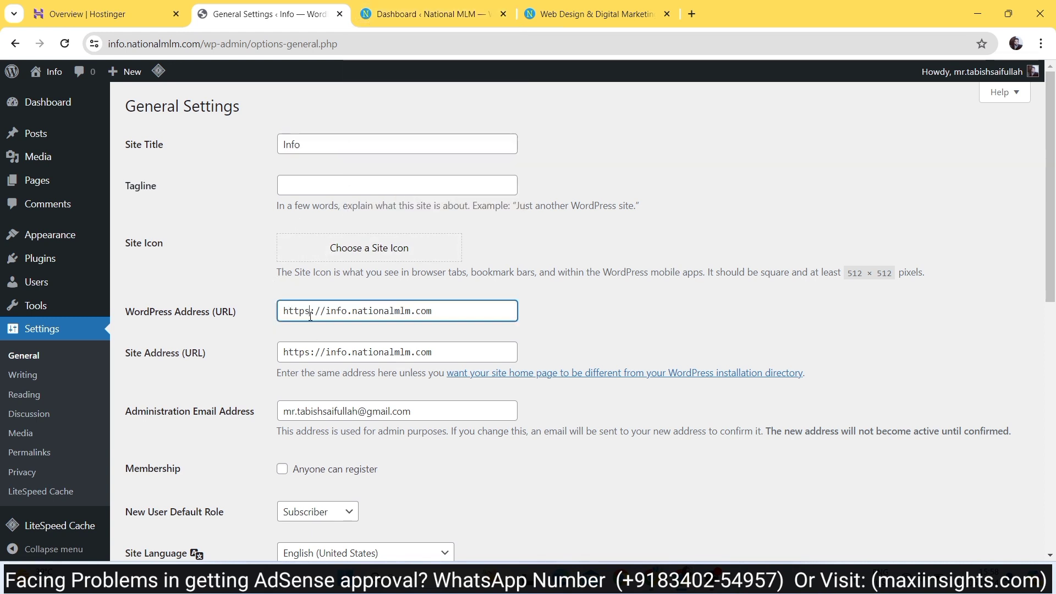
key("BackSpace")
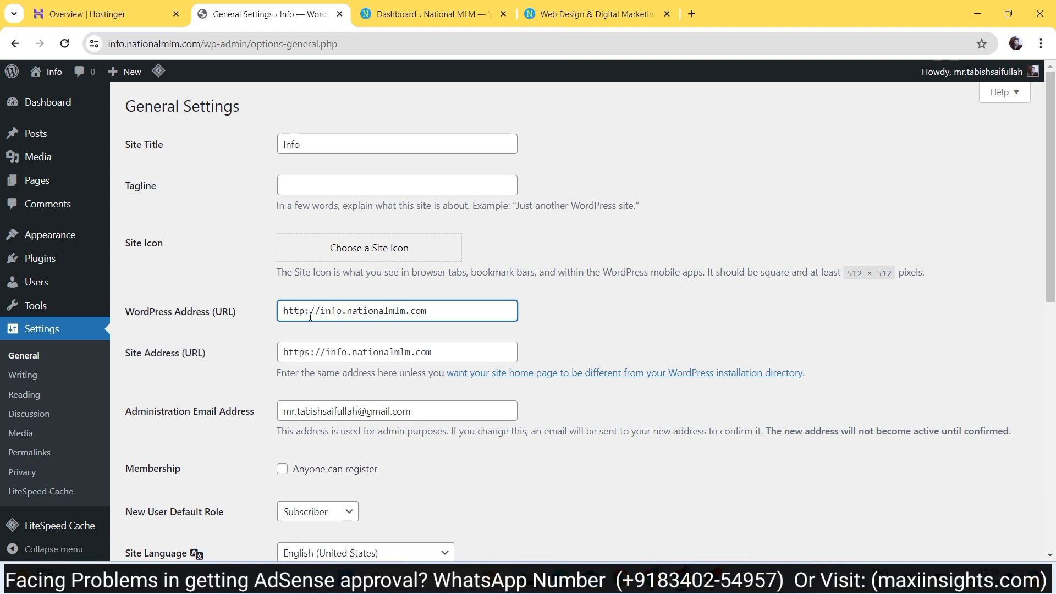
type("s")
scroll(344, 372, "down", 10)
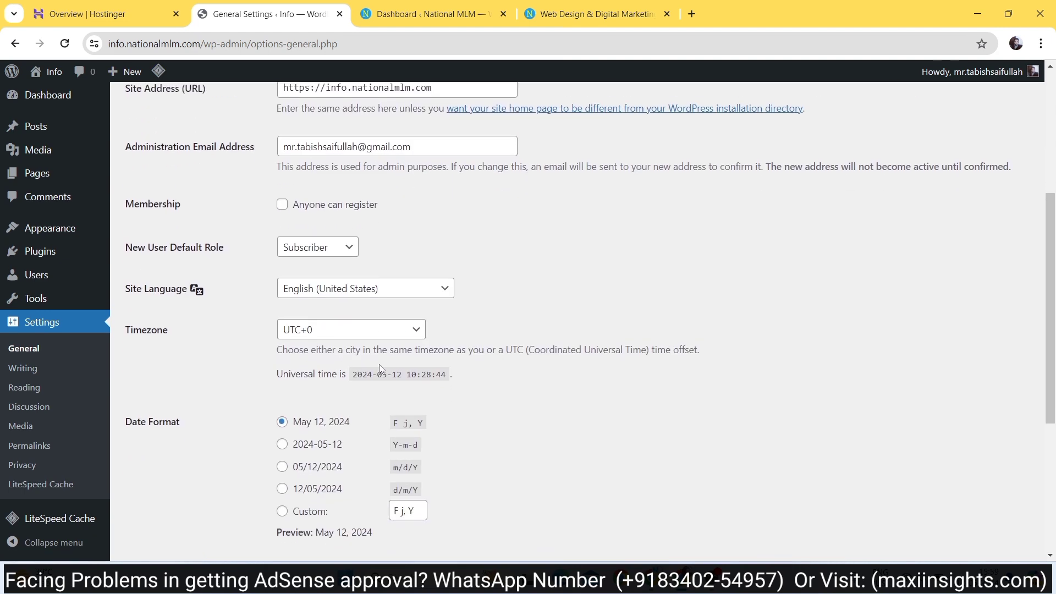
- Review the Writing and Reading settings, then the Permalinks page with the Post name structure
left_click(34, 370)
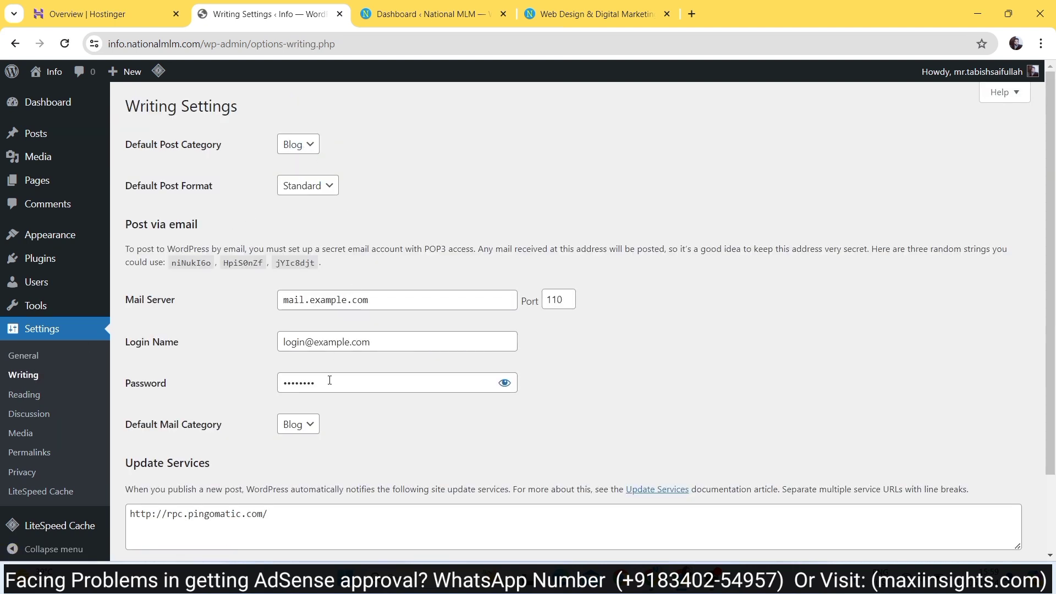
scroll(324, 128, "down", 3)
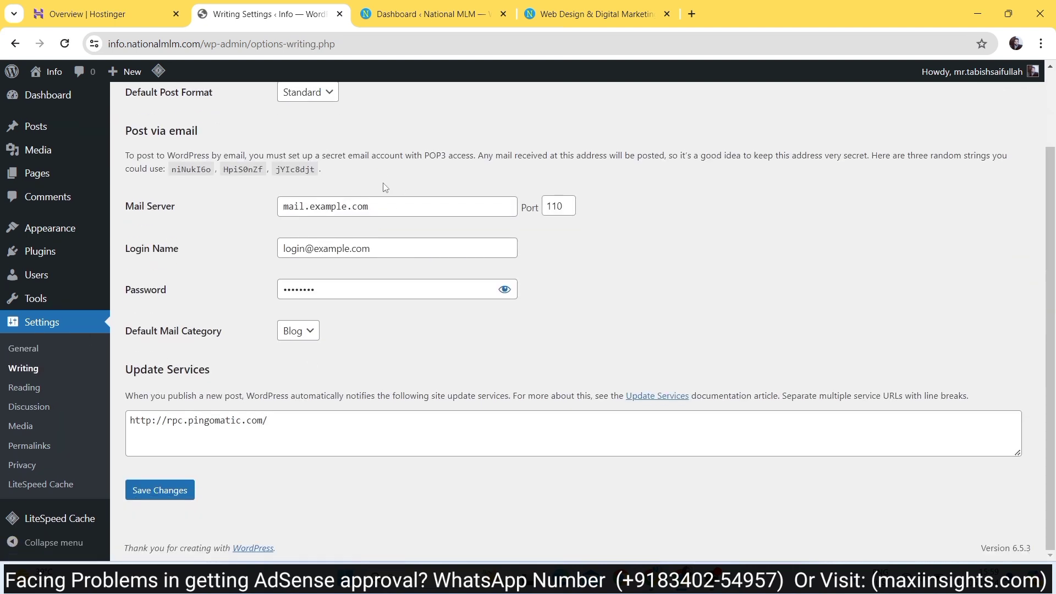
scroll(385, 187, "up", 3)
left_click(17, 394)
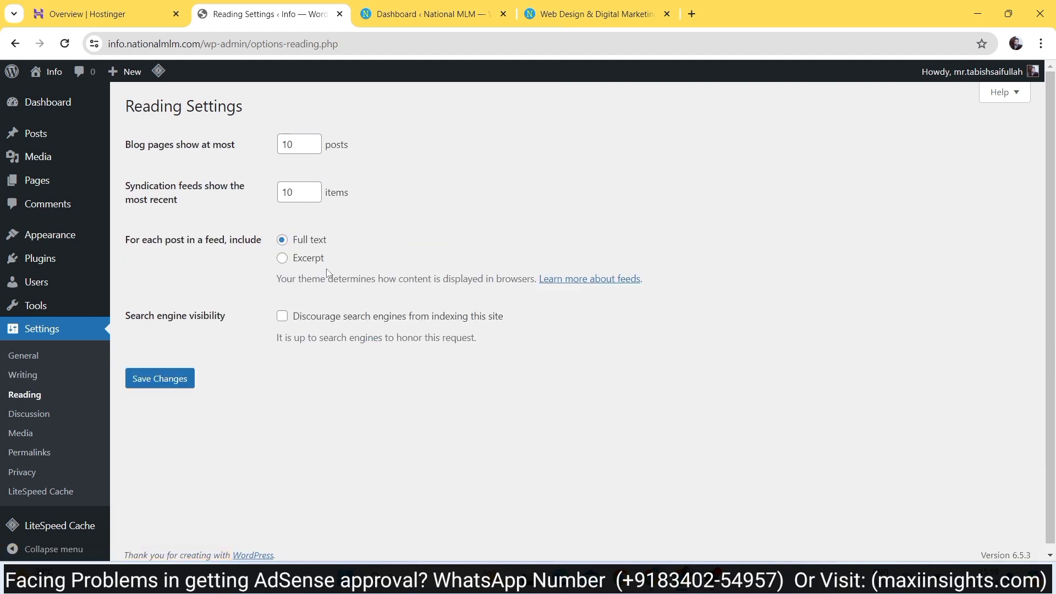
left_click(23, 456)
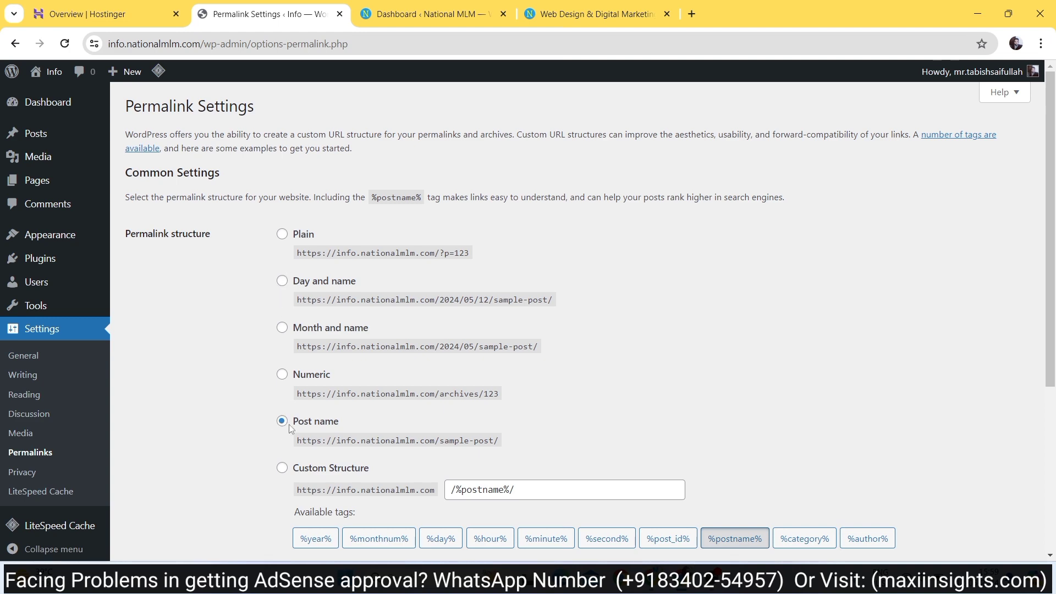
scroll(290, 428, "down", 2)
left_click(426, 14)
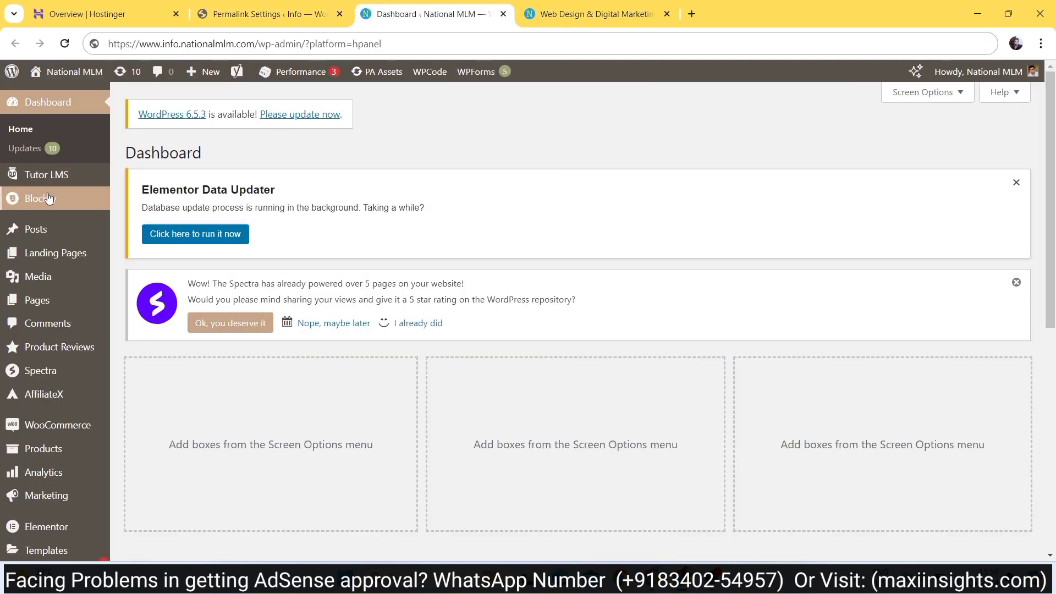
left_click(270, 13)
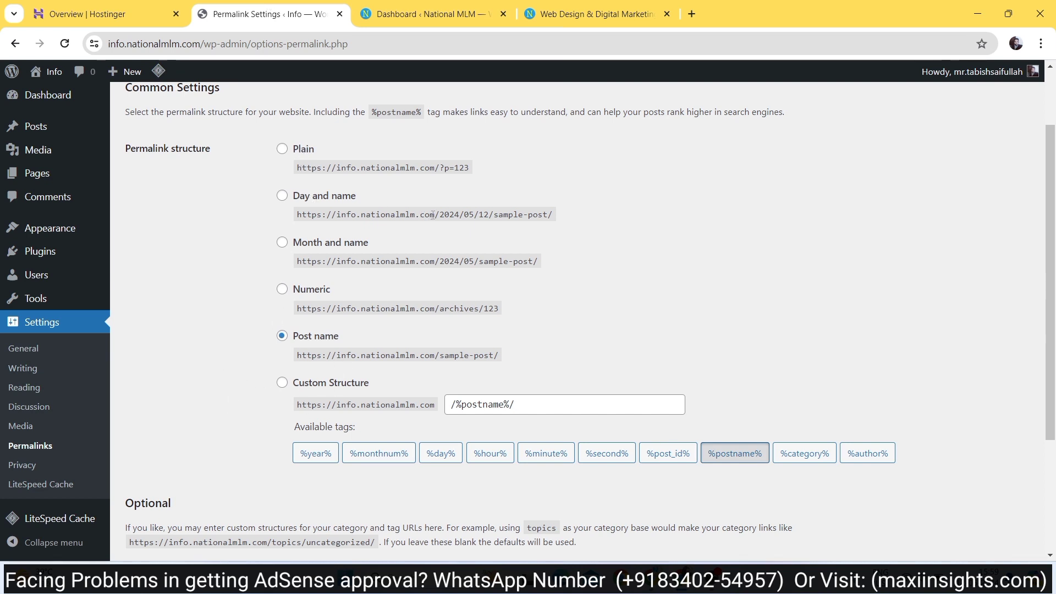
left_click_drag(433, 214, 567, 219)
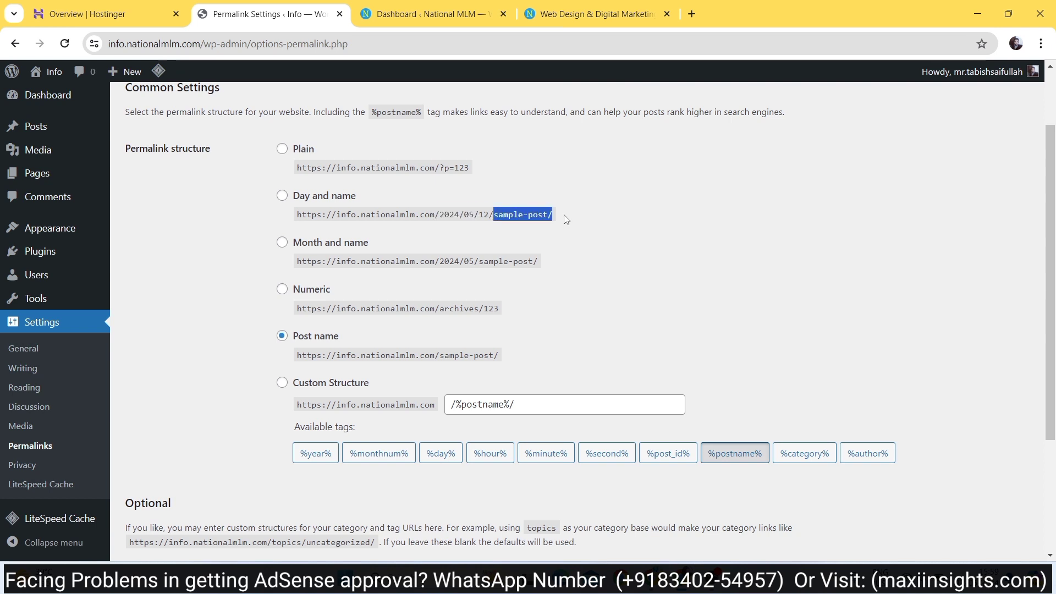
left_click_drag(434, 215, 489, 214)
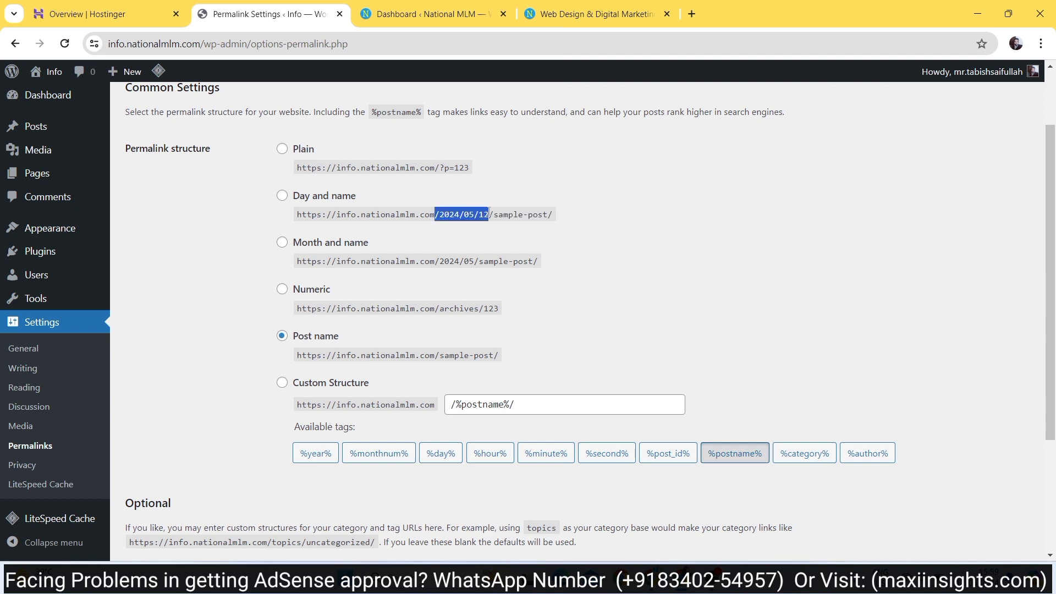
left_click(507, 236)
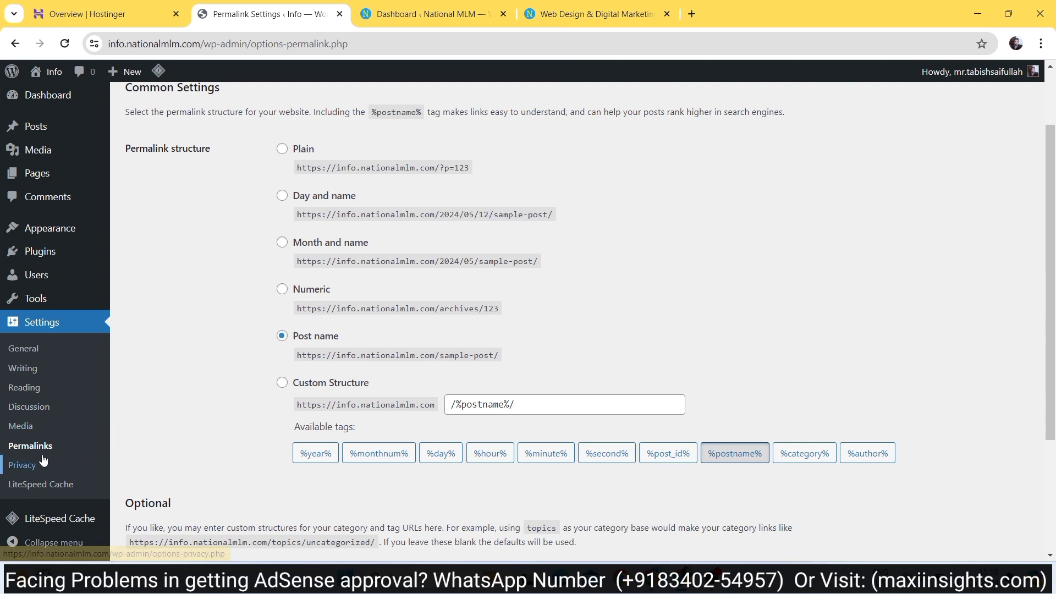
scroll(66, 473, "down", 2)
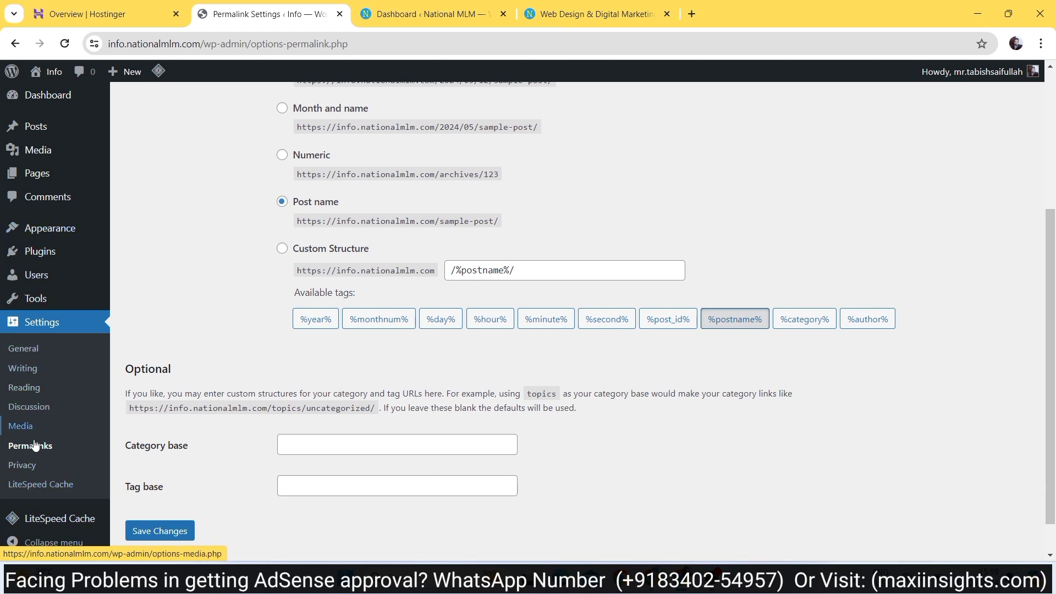
scroll(41, 456, "up", 1)
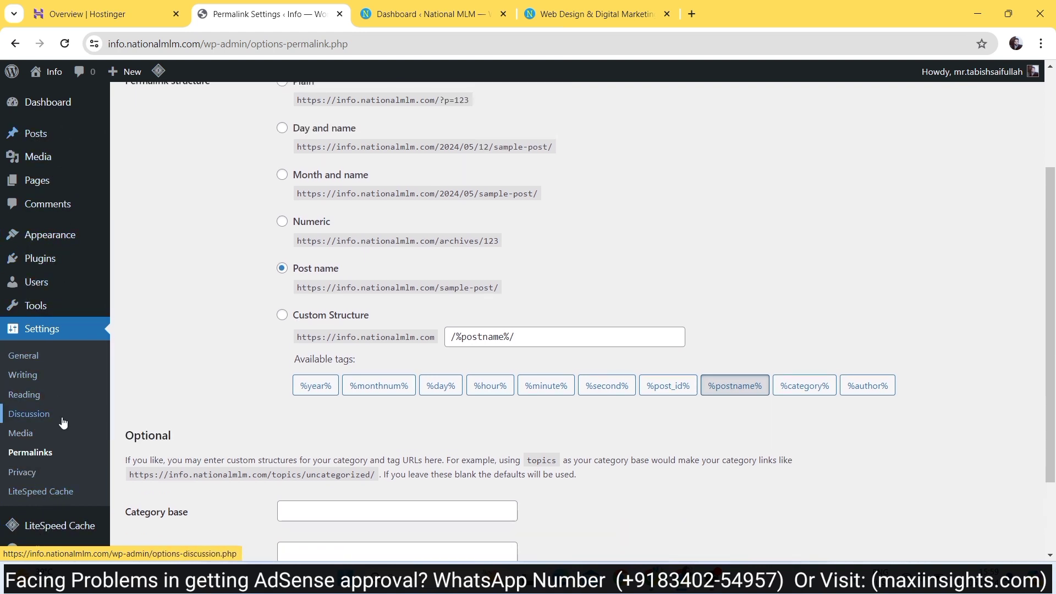
scroll(49, 409, "up", 3)
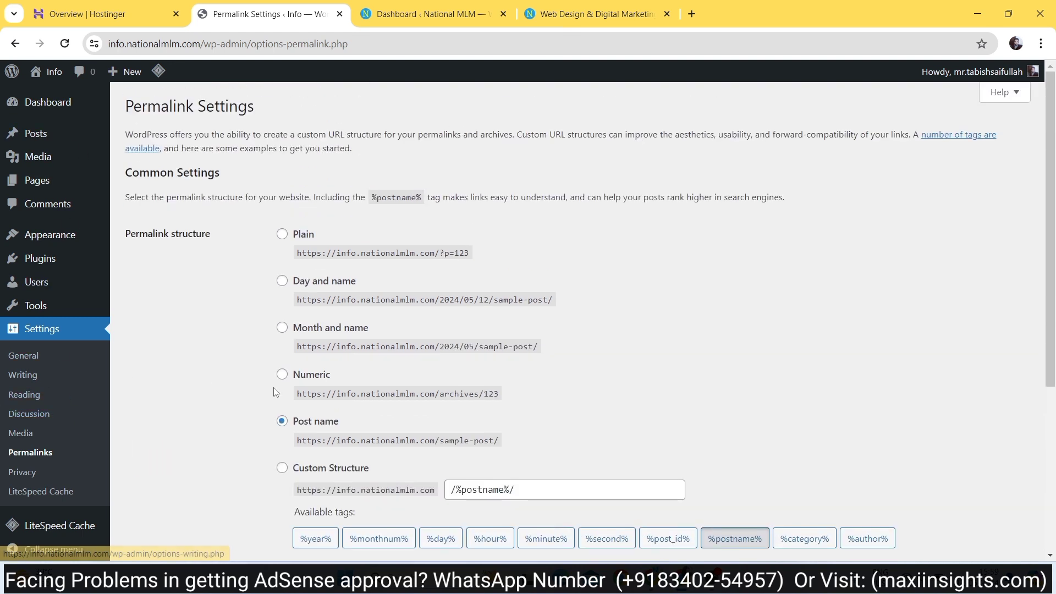
- Log out of the Info site's admin and return to the Maxi Insights YouTube videos page
mouse_move(971, 72)
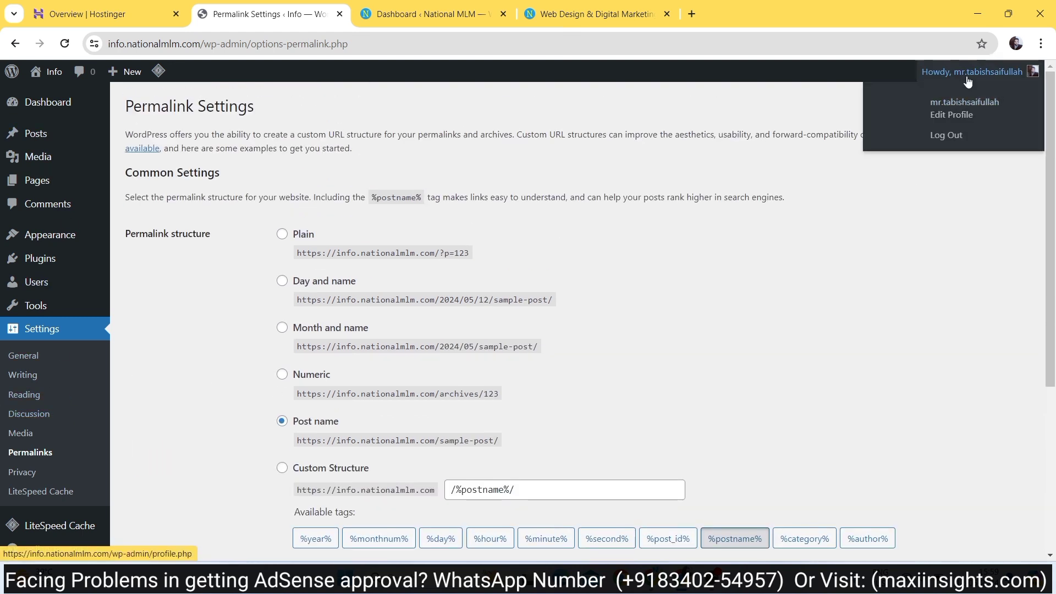
left_click(950, 136)
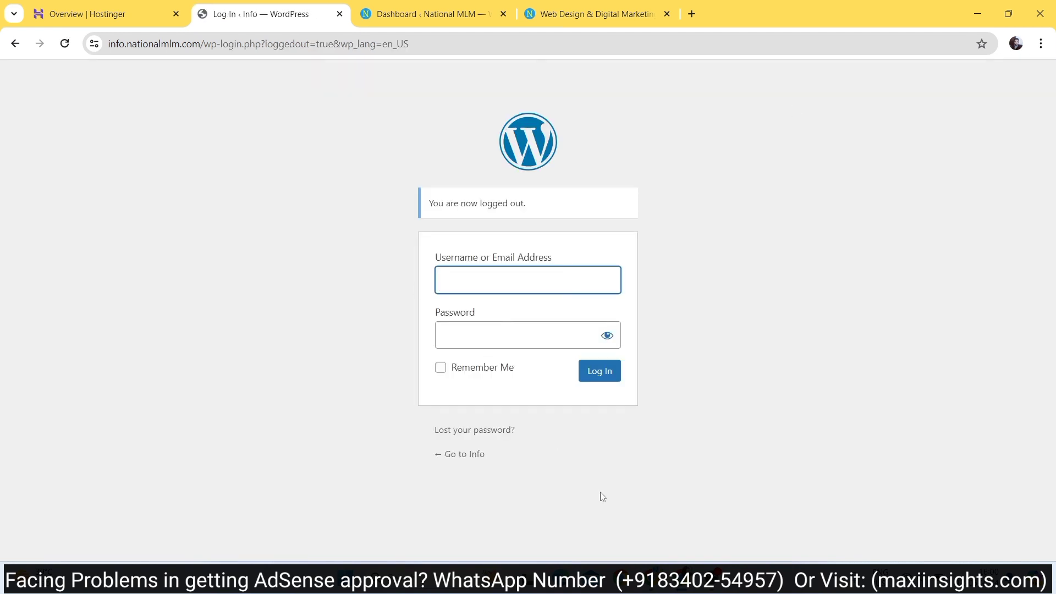
mouse_move(651, 577)
left_click(651, 503)
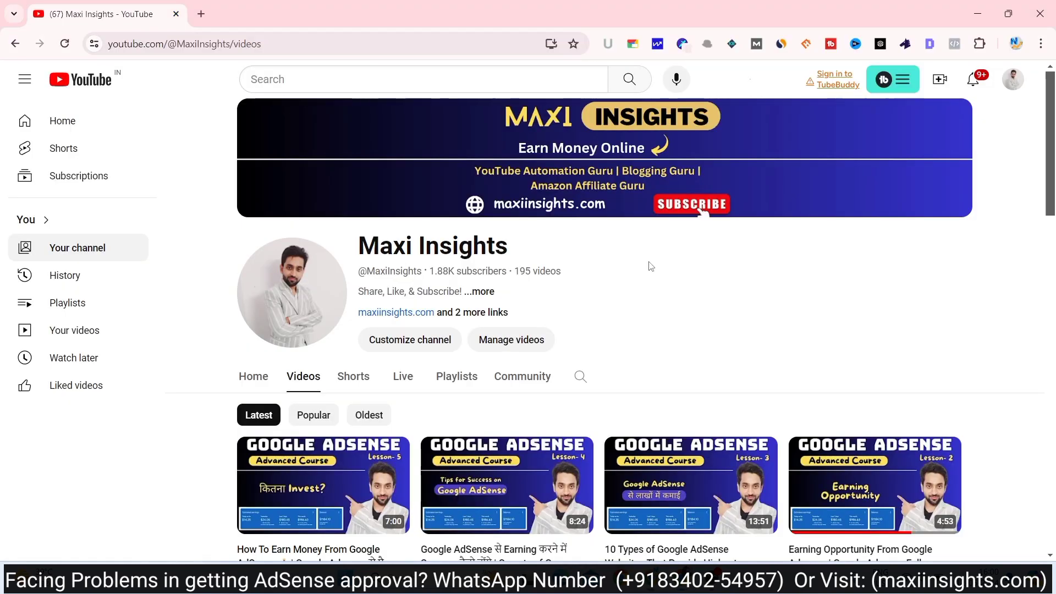
scroll(650, 266, "down", 3)
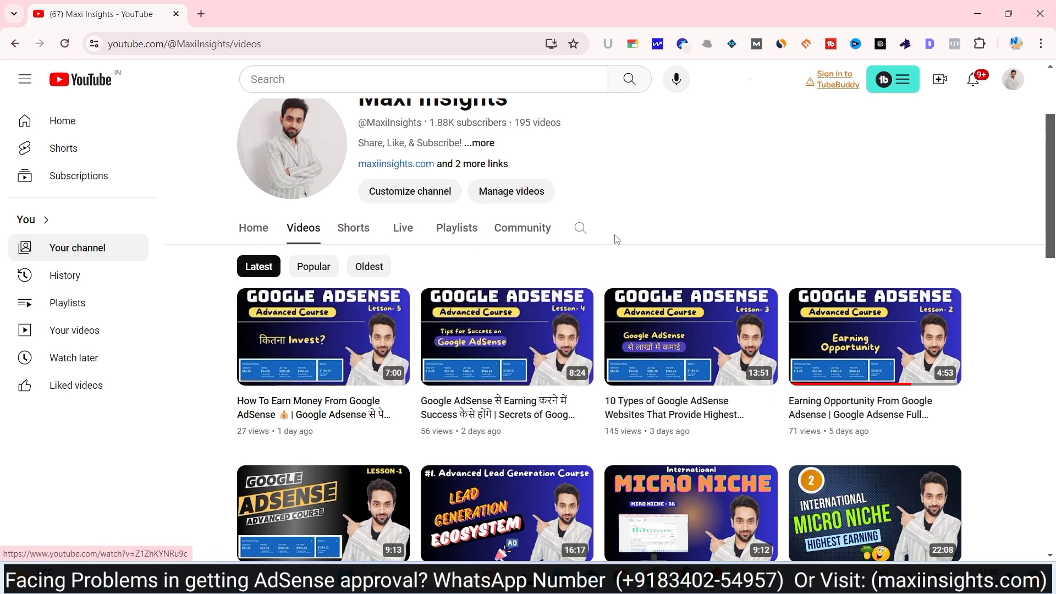
scroll(617, 240, "down", 2)
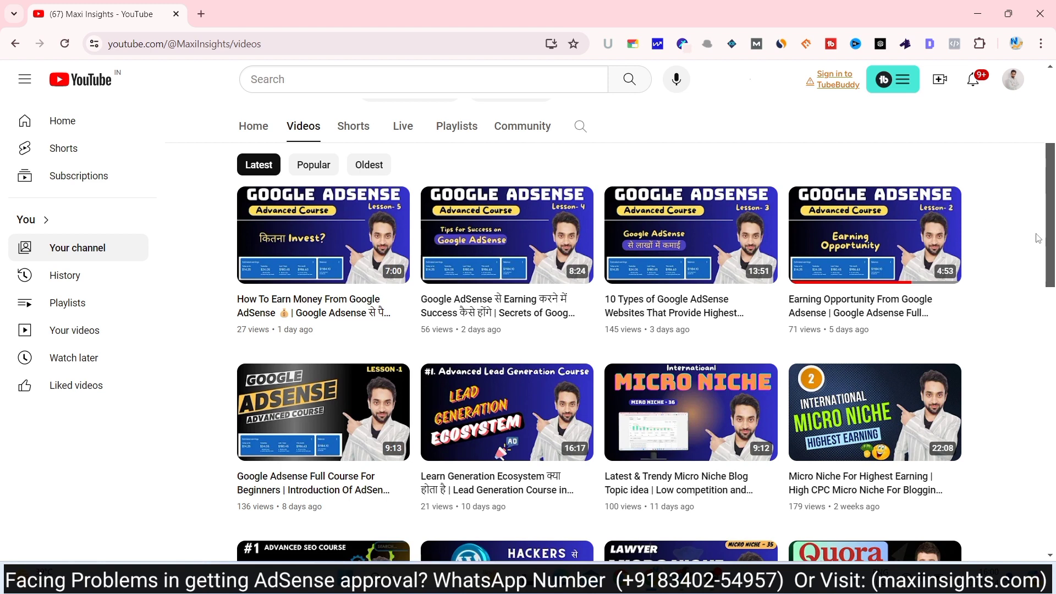
scroll(1051, 244, "down", 4)
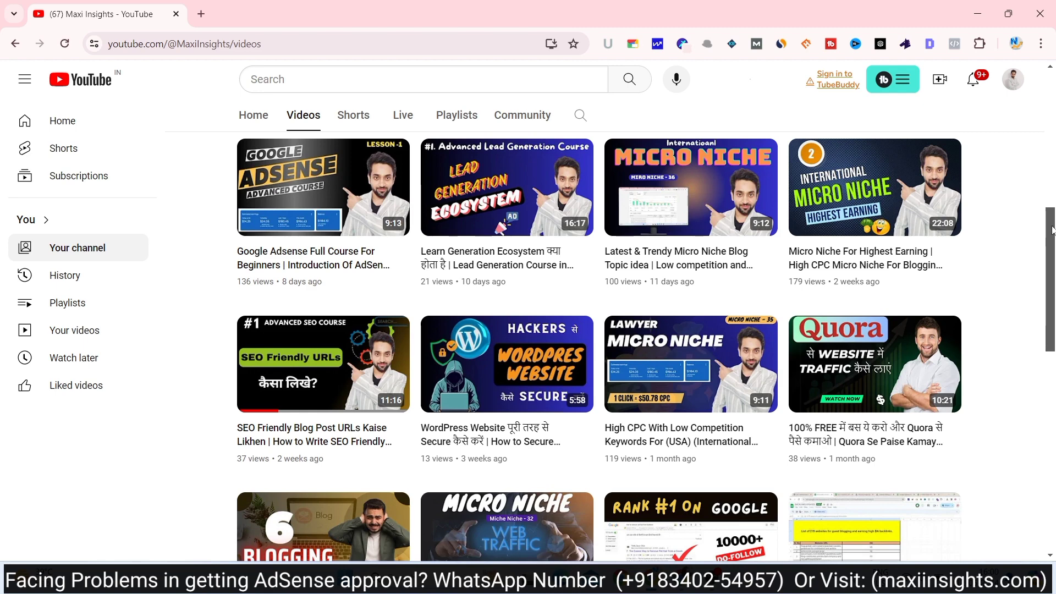
left_click_drag(1052, 230, 1050, 88)
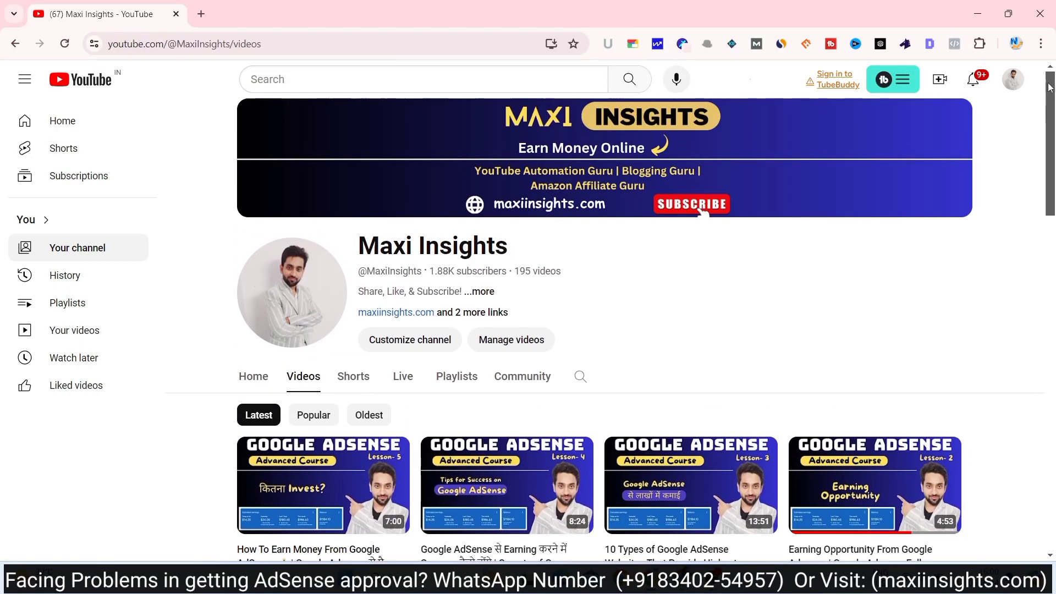